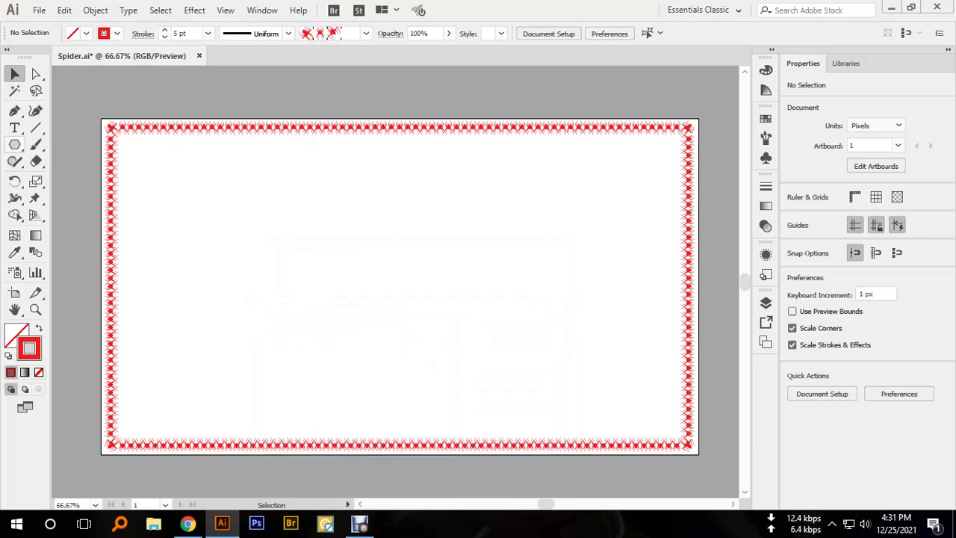
Draw a red hexagon at the page centre with the Polygon tool
left_click(14, 144)
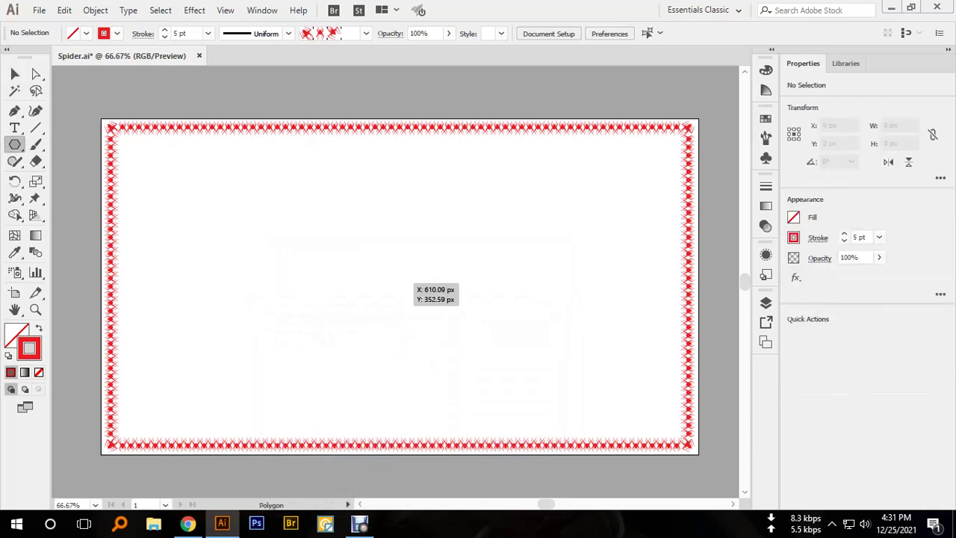
left_click_drag(385, 282, 442, 311)
left_click(14, 73)
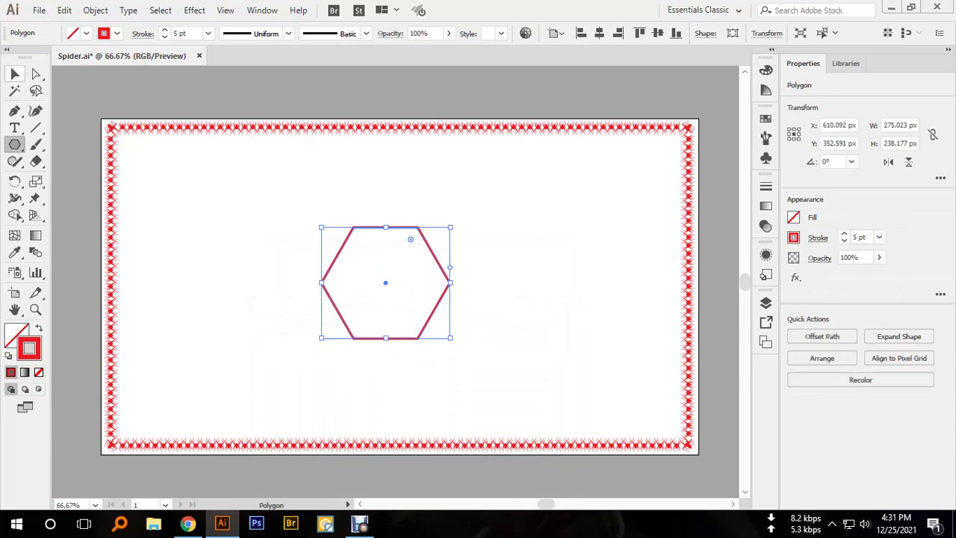
Cut the hexagon apart at its top and bottom anchor points
left_click(36, 73)
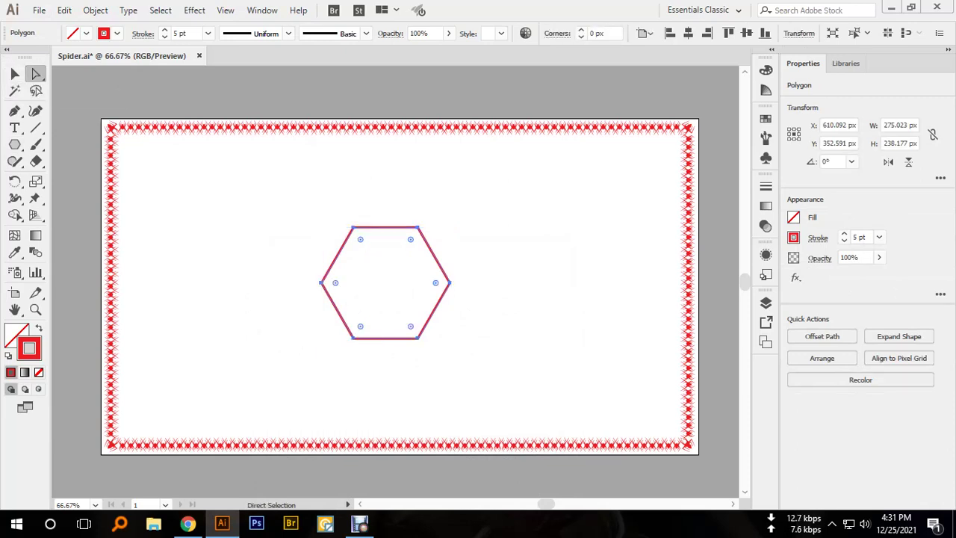
left_click_drag(331, 207, 445, 247)
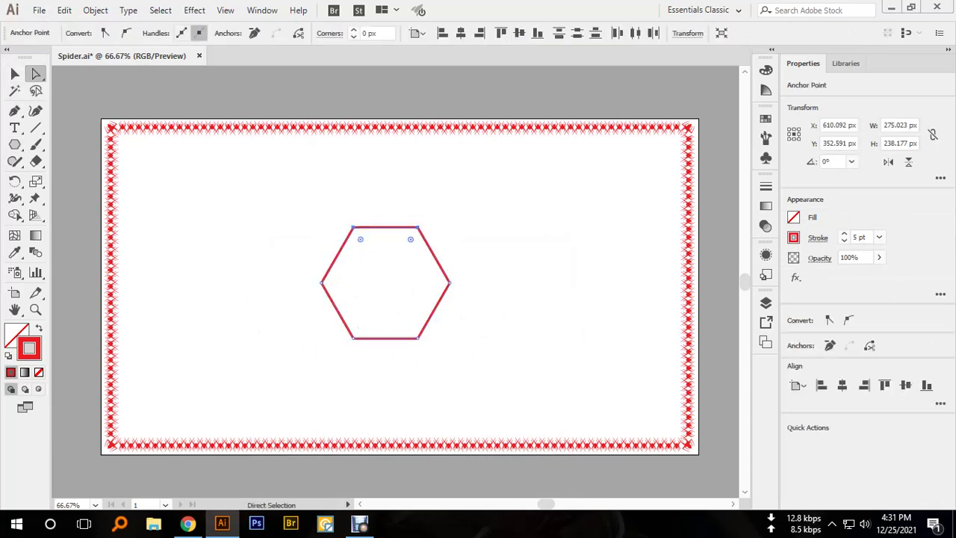
left_click_drag(343, 364, 435, 332)
left_click(299, 33)
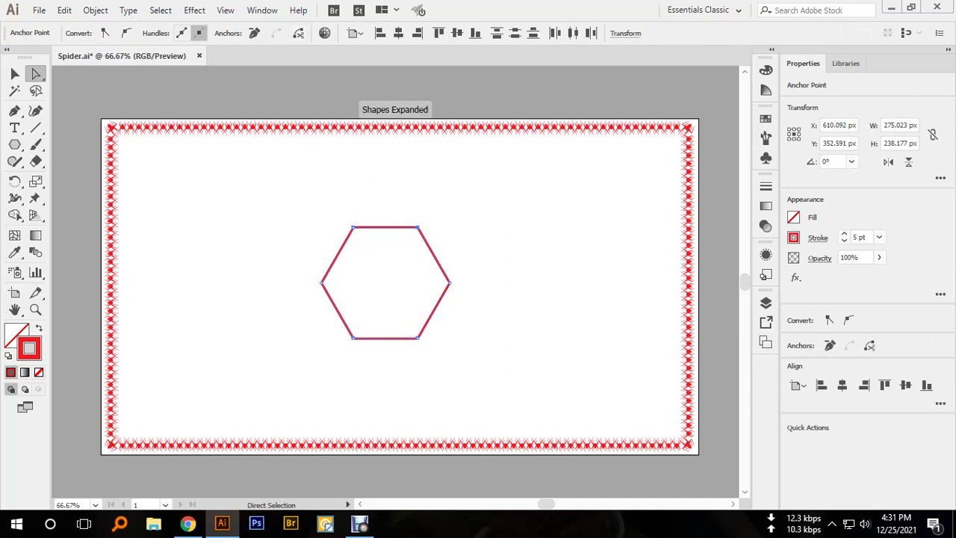
Delete the hexagon's top and bottom edges, leaving two angled side strokes
left_click(406, 201)
left_click(405, 226)
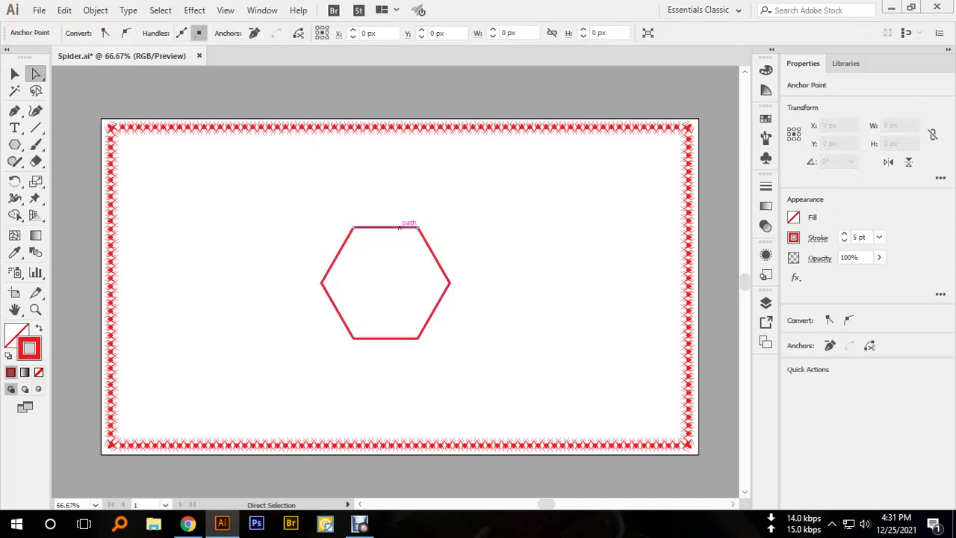
key("Delete")
left_click(400, 337)
key("Delete")
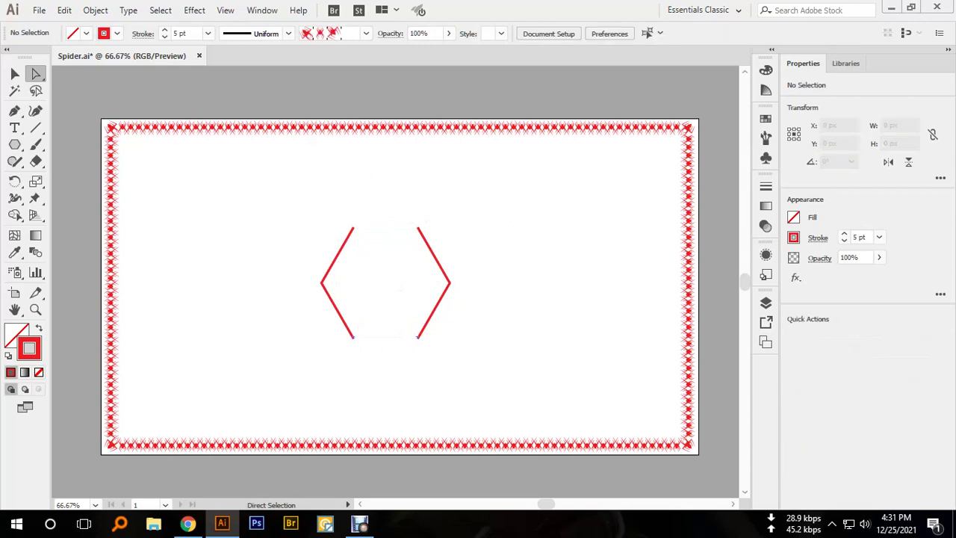
Apply the tapered Width Profile 4 to both side strokes
key("v")
left_click_drag(292, 220, 515, 341)
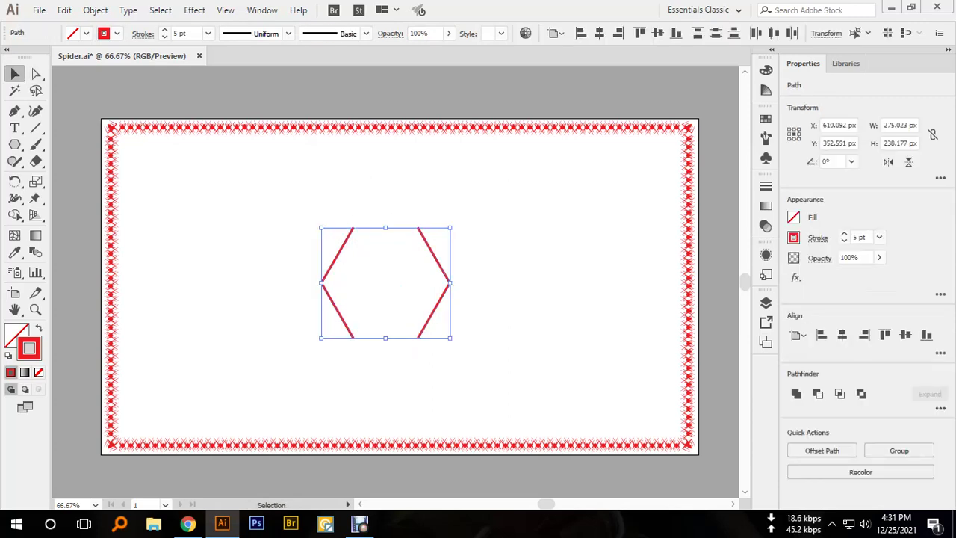
scroll(183, 33, "up", 6)
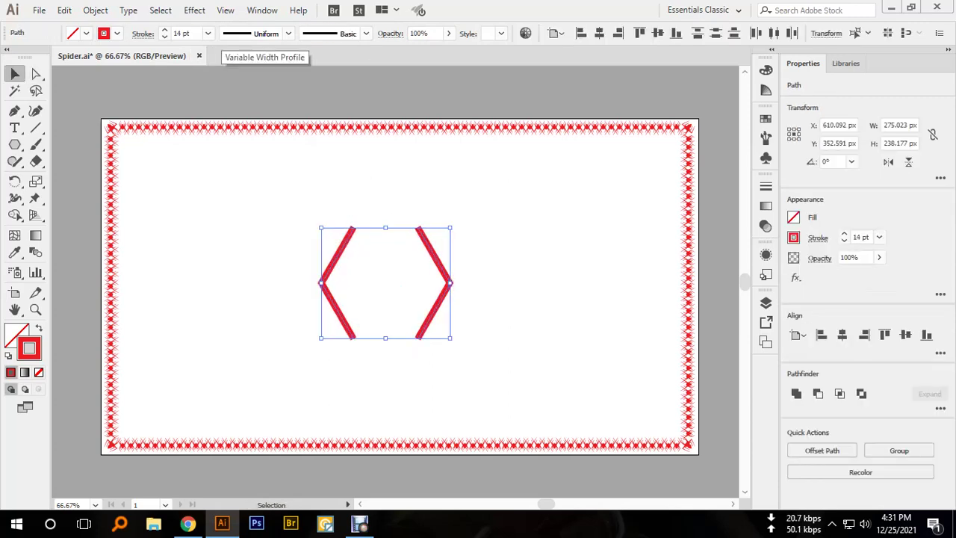
left_click(254, 33)
left_click(243, 142)
Flip the right stroke's taper and set both strokes to 18 pt
left_click_drag(507, 274, 444, 288)
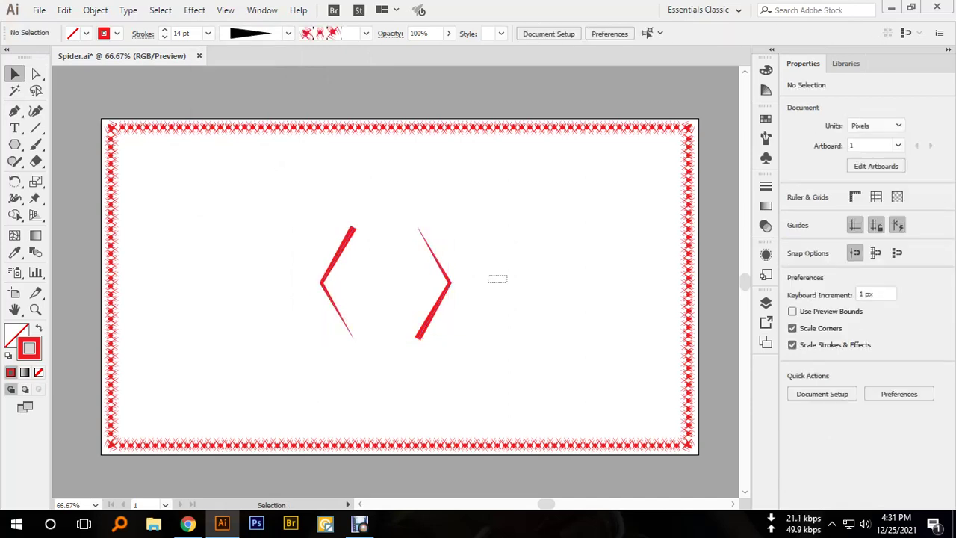
left_click(142, 33)
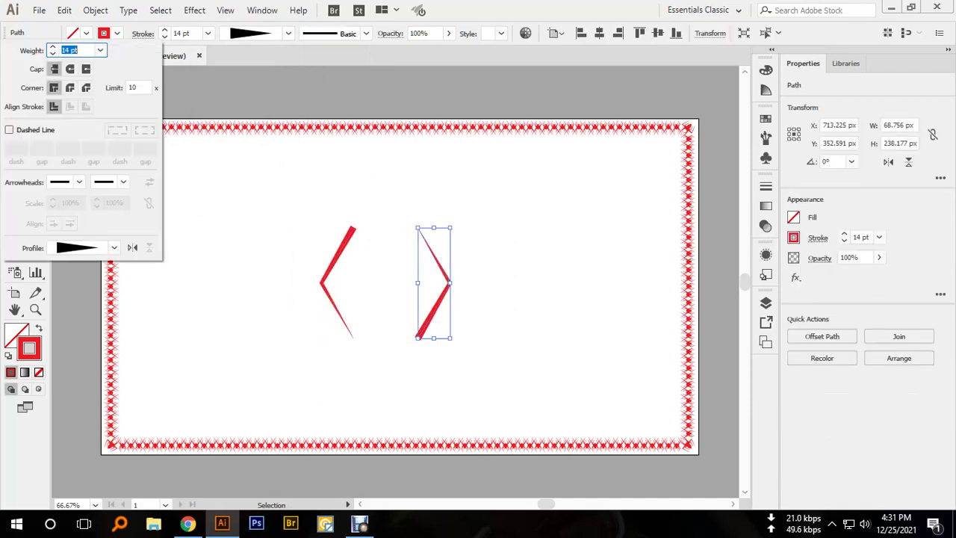
left_click(132, 247)
left_click_drag(298, 228, 457, 344)
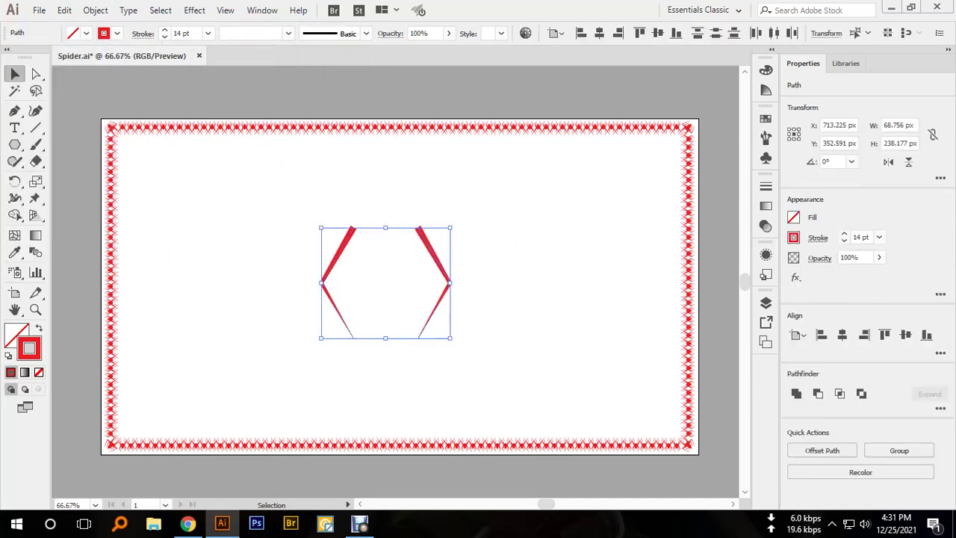
left_click(164, 29)
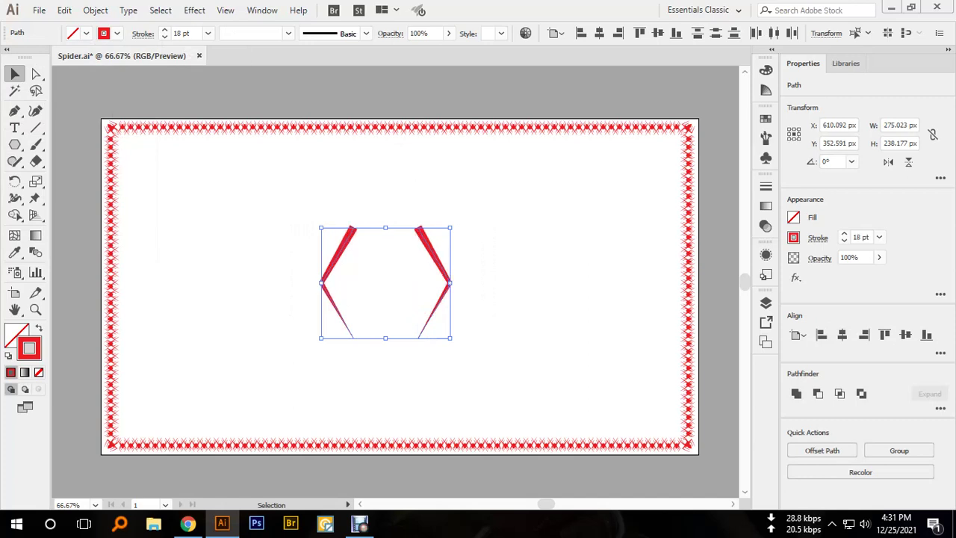
Move the strokes lower and add a smaller inner pair with 15 pt weight
left_click_drag(321, 282, 321, 329)
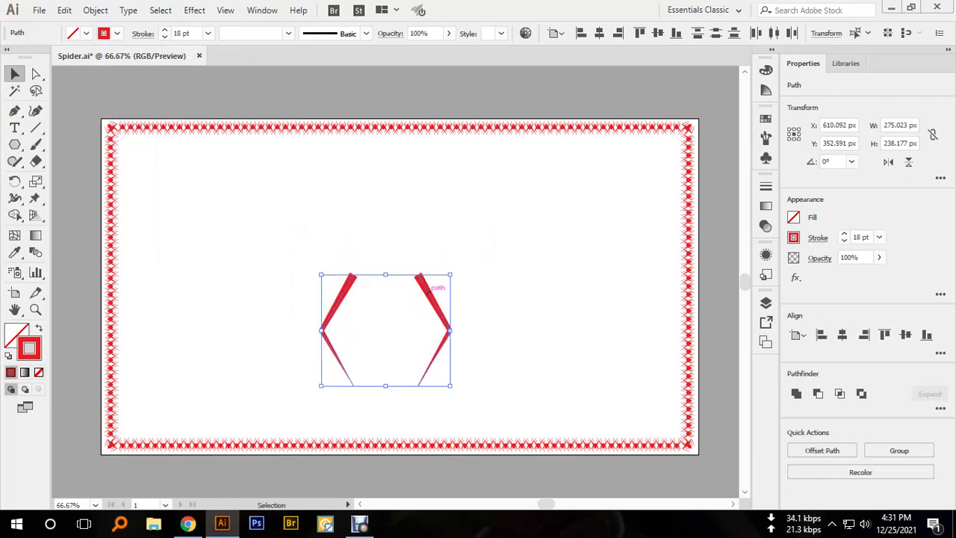
key("a")
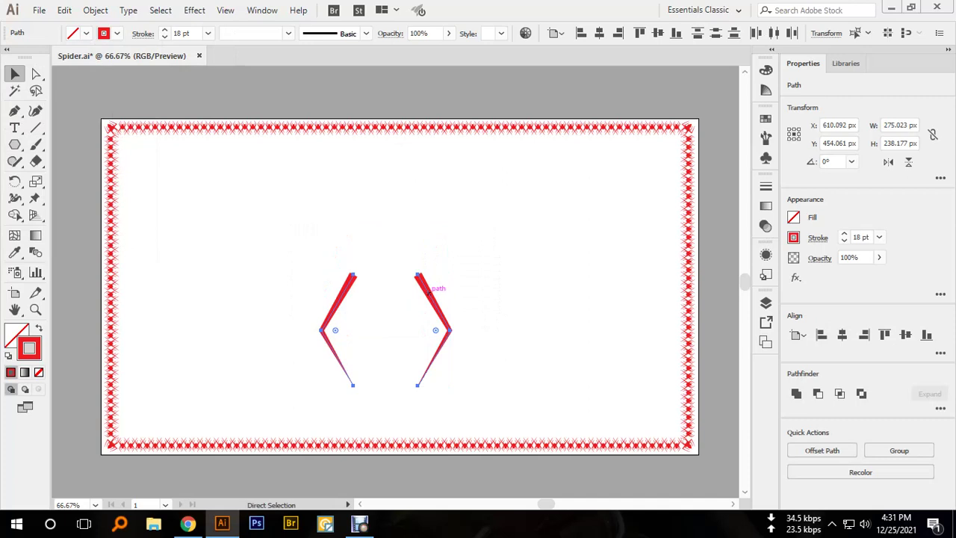
key("v")
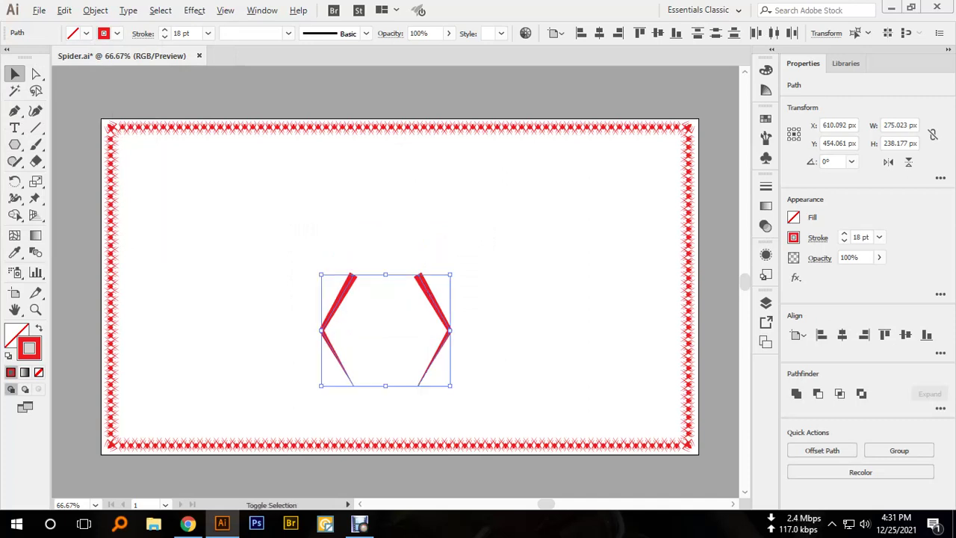
mouse_move(386, 330)
left_mouse_down()
mouse_move(433, 288)
mouse_move(424, 287)
mouse_move(451, 278)
left_mouse_up()
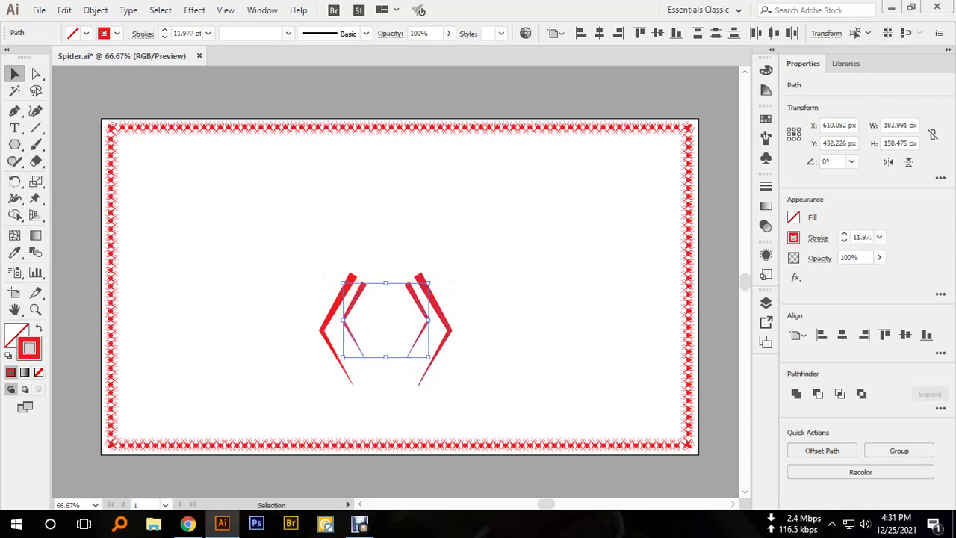
triple_click(183, 33)
type("15")
key("Return")
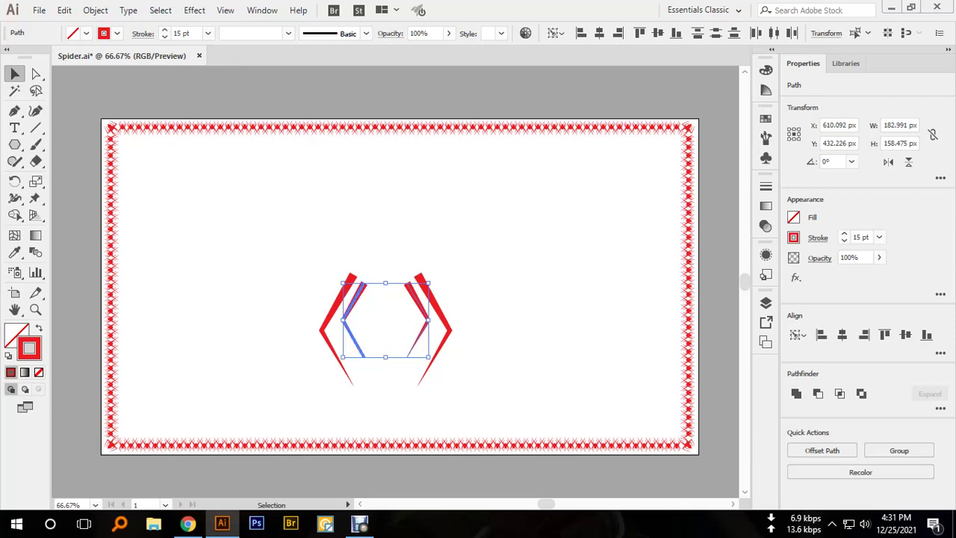
Rotate a copy of all four legs 180° and place it above the originals
left_click_drag(290, 258, 506, 388)
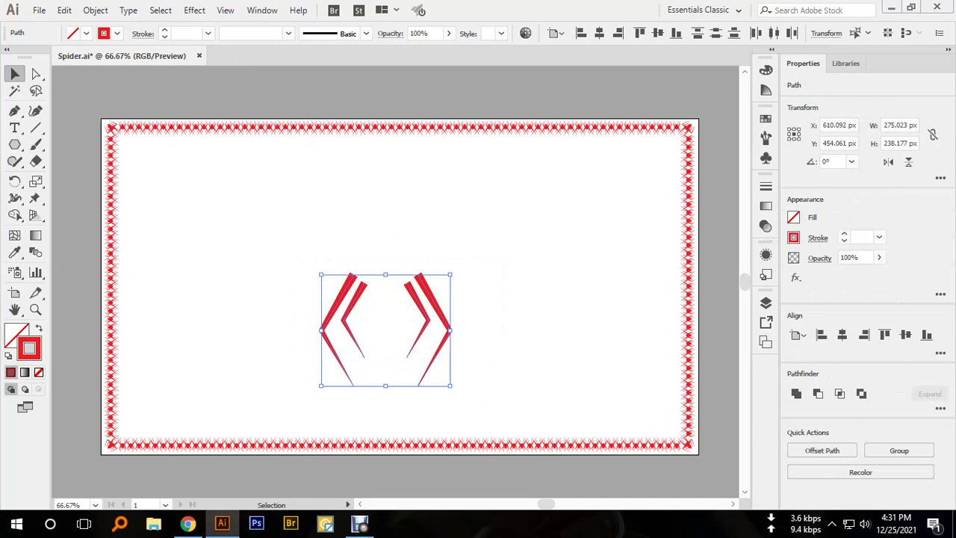
left_click_drag(457, 270, 313, 246)
left_click_drag(321, 331, 321, 278)
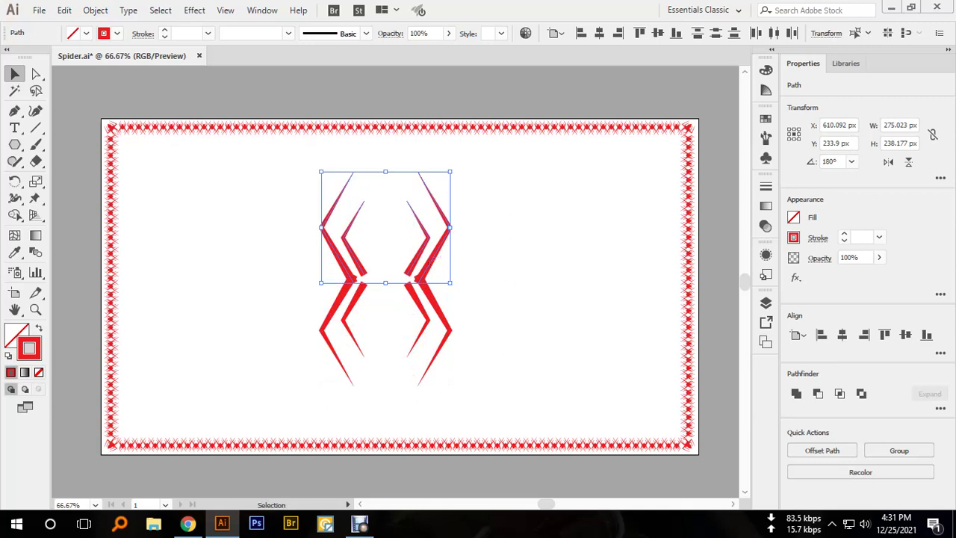
Raise the upper pair of legs 12 px, then zoom out to the whole artboard
key("ctrl+shift+a")
key("ctrl+plus")
key("ctrl+plus")
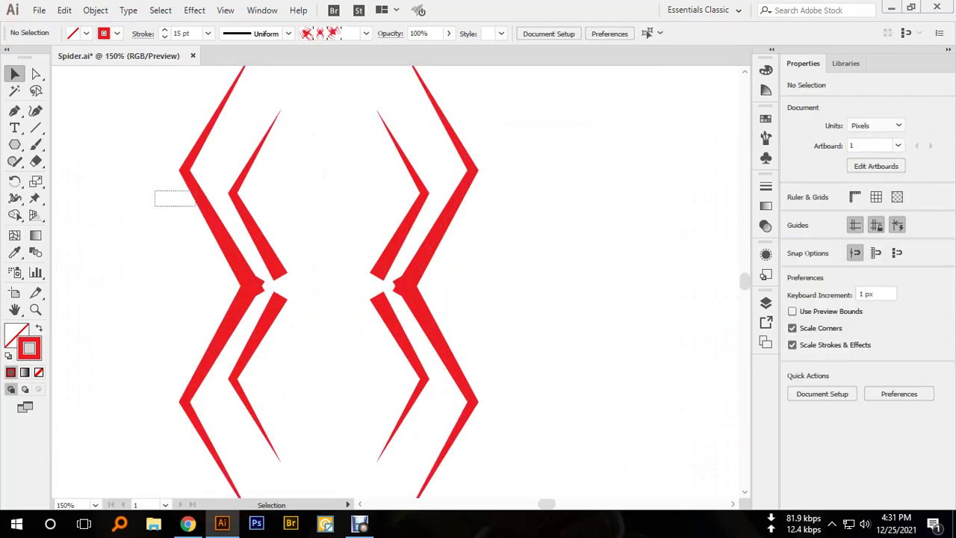
left_click_drag(154, 189, 221, 246)
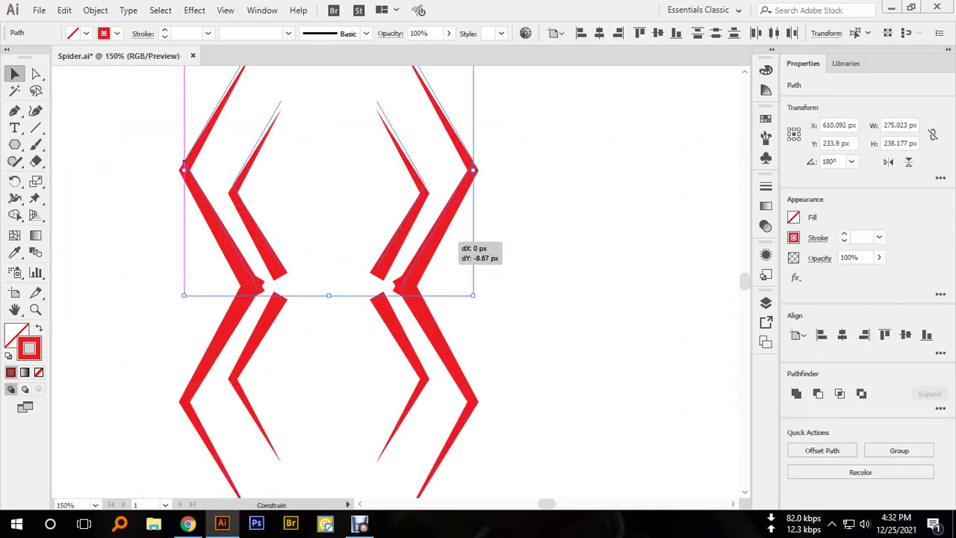
left_click_drag(440, 247, 440, 238)
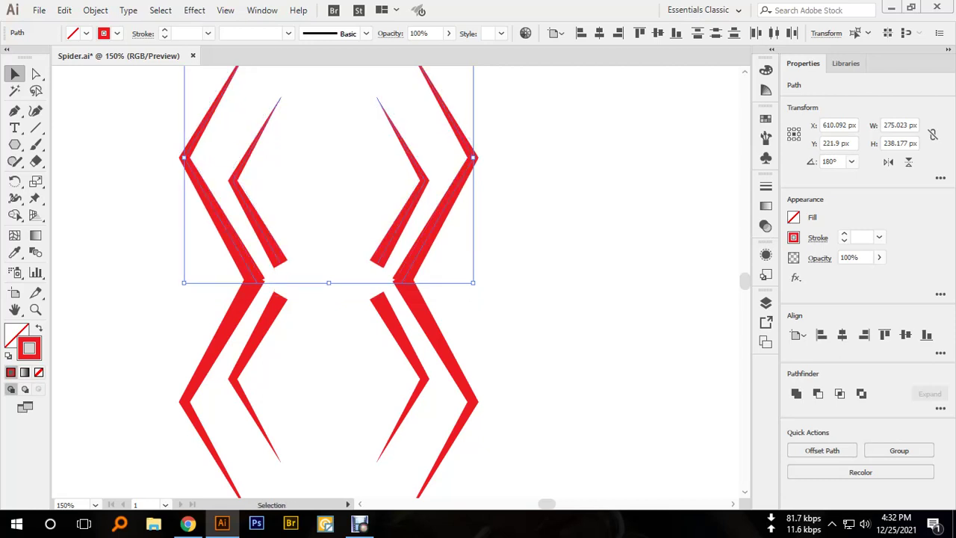
key("ctrl+minus")
key("ctrl+minus")
key("ctrl+shift+a")
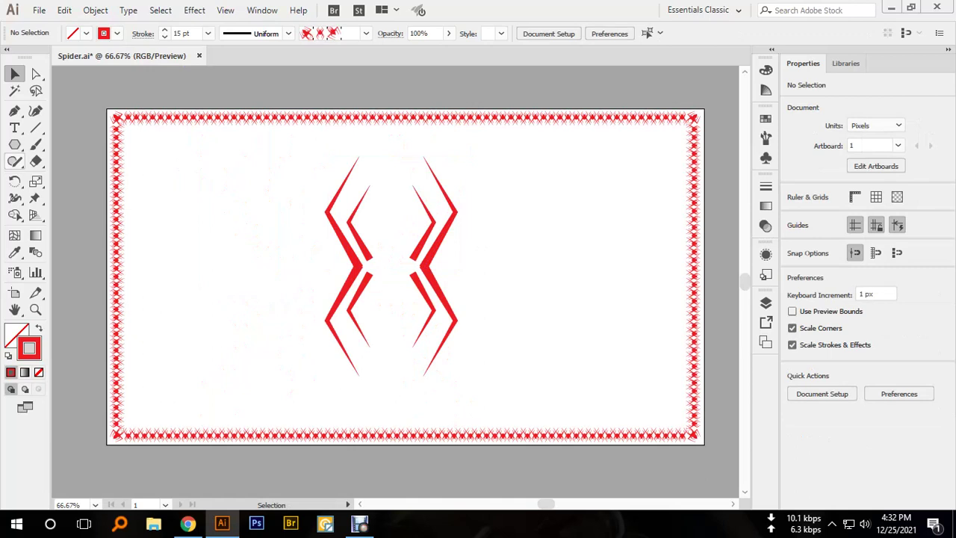
Draw a red-filled, strokeless hexagon at the centre, rotated 270° and enlarged to fill the body
left_click(14, 144)
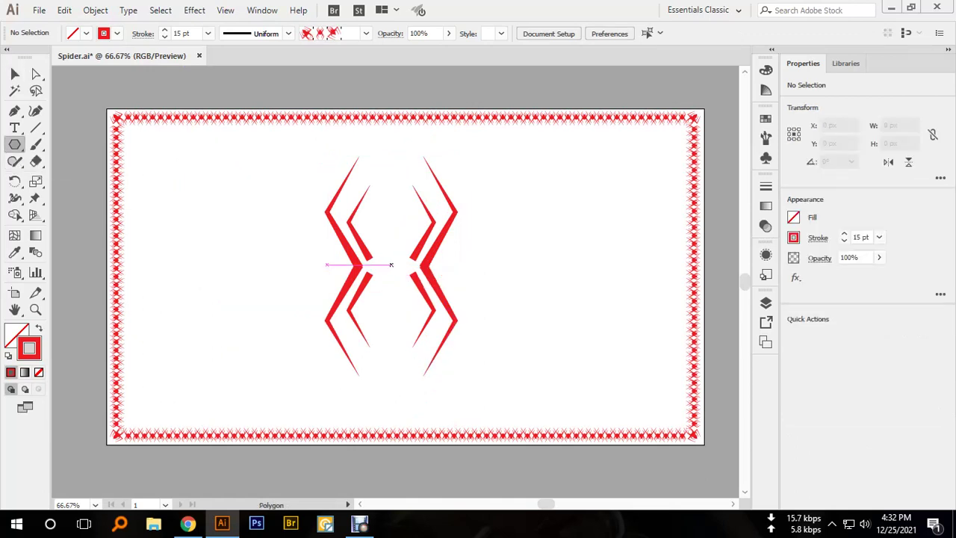
left_click_drag(391, 265, 416, 277)
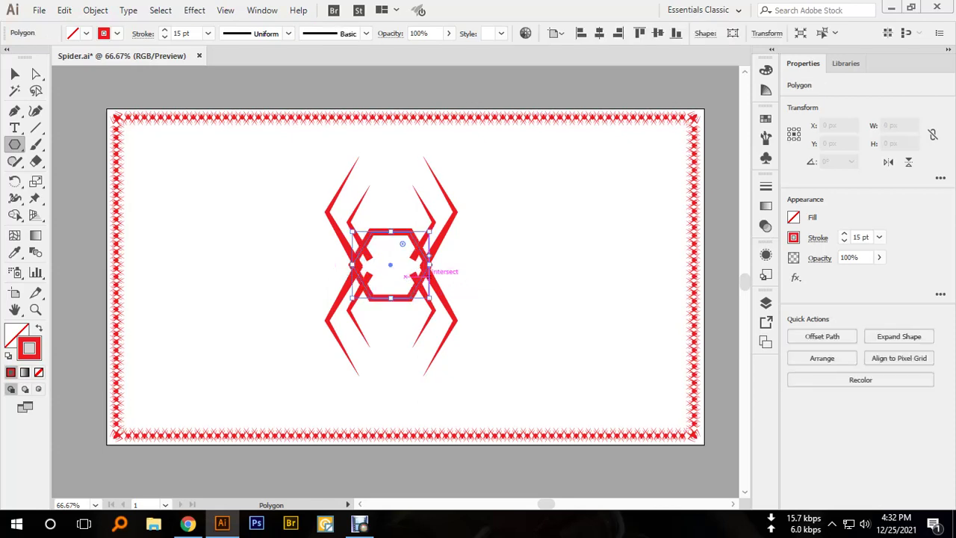
left_click(15, 74)
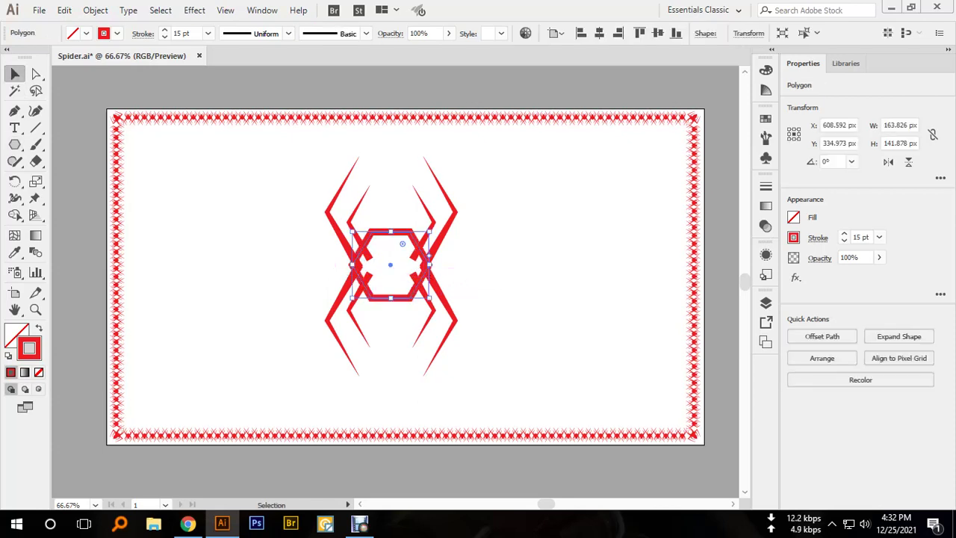
key("shift+x")
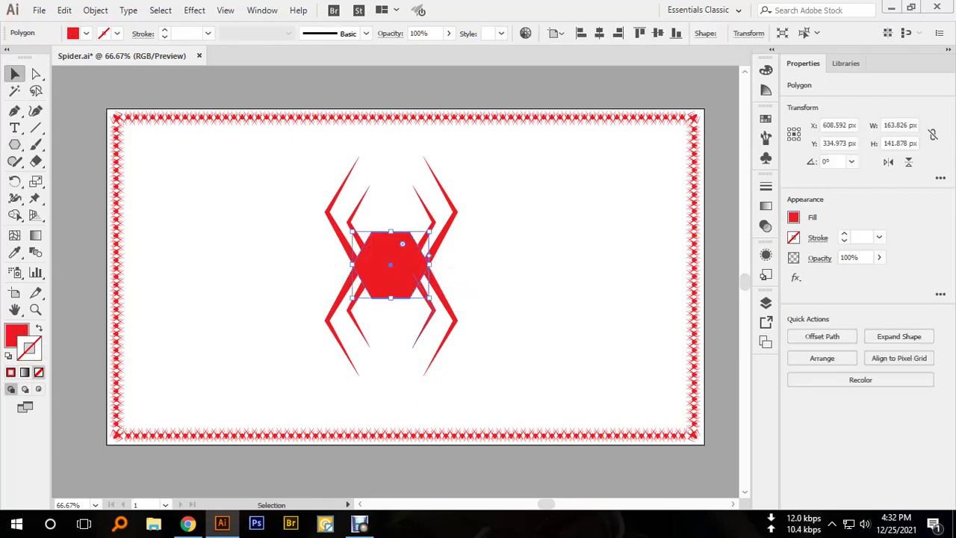
left_click_drag(432, 301, 367, 342)
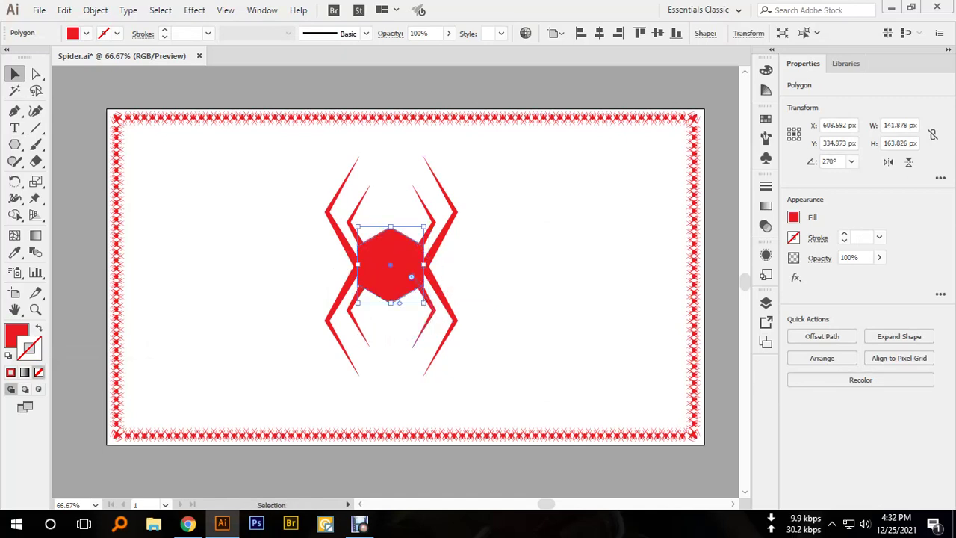
left_click_drag(426, 302, 430, 307)
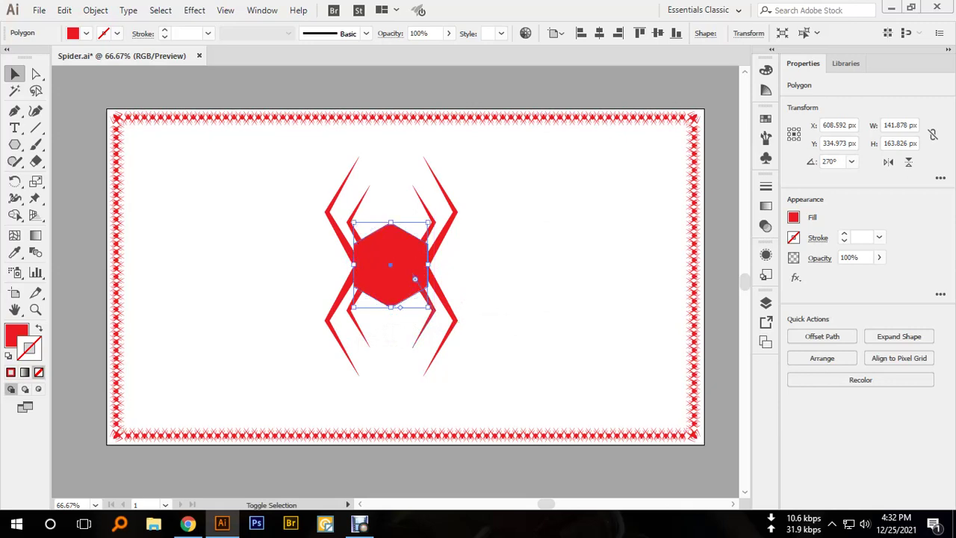
Duplicate the body hexagon, shrink the copy and place it just above the body
key("a")
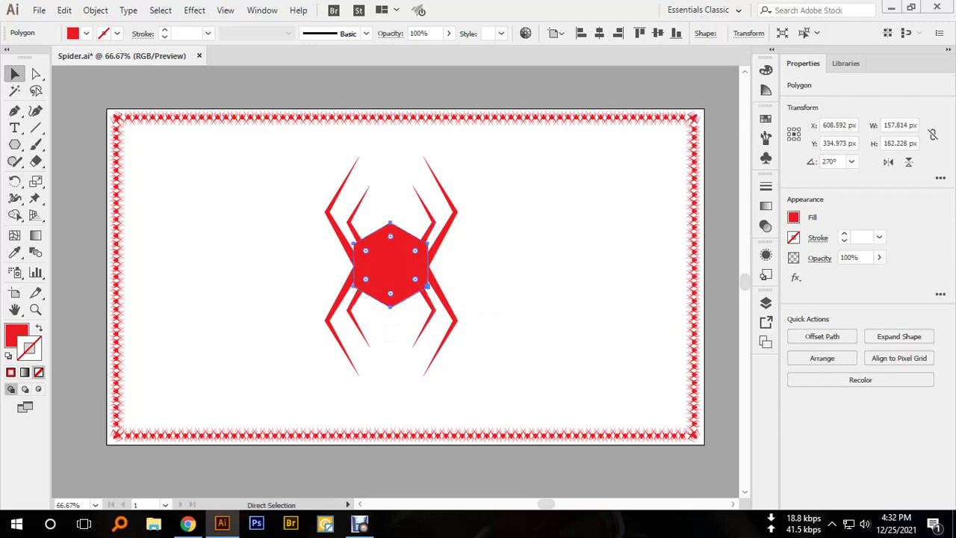
key("v")
mouse_move(430, 222)
left_mouse_down()
mouse_move(417, 236)
mouse_move(390, 201)
mouse_move(413, 208)
left_mouse_up()
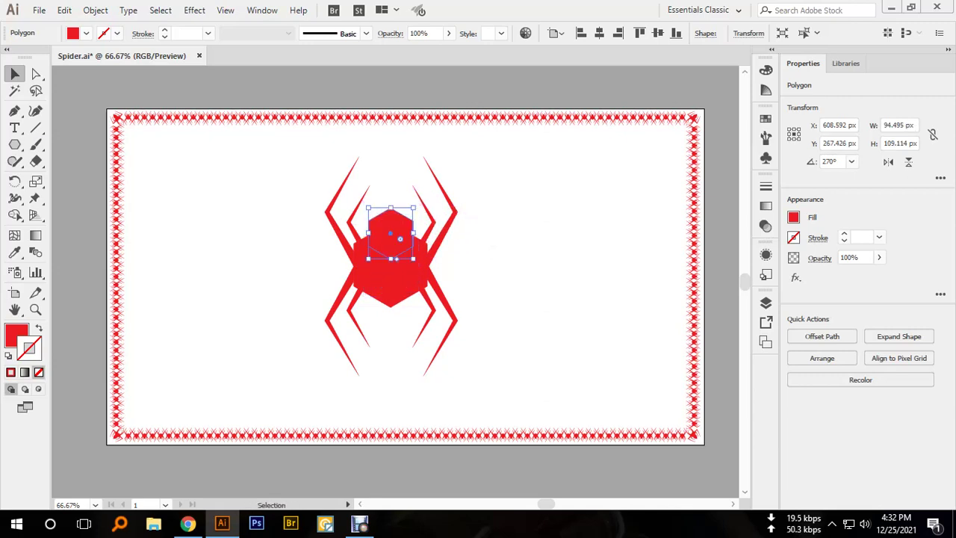
left_click(426, 210, "shift")
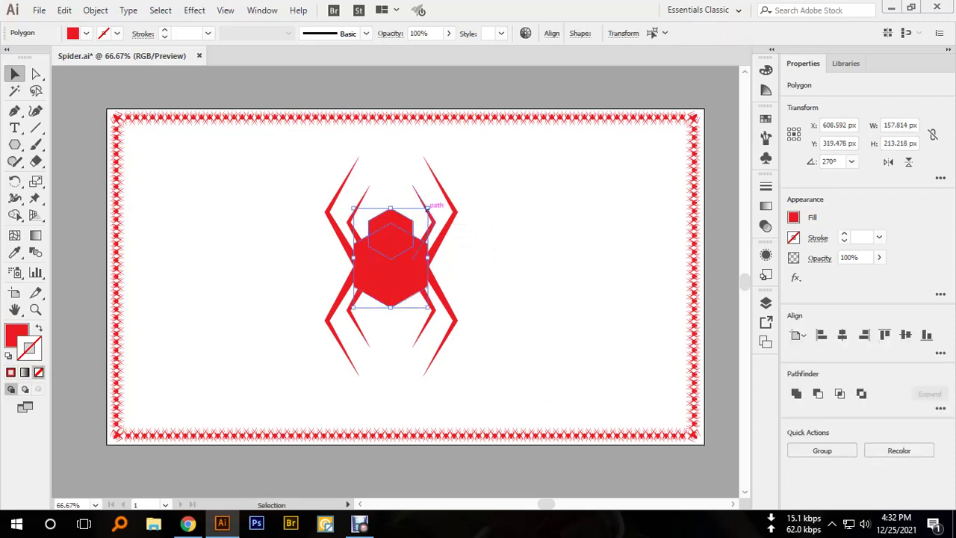
left_click(459, 217)
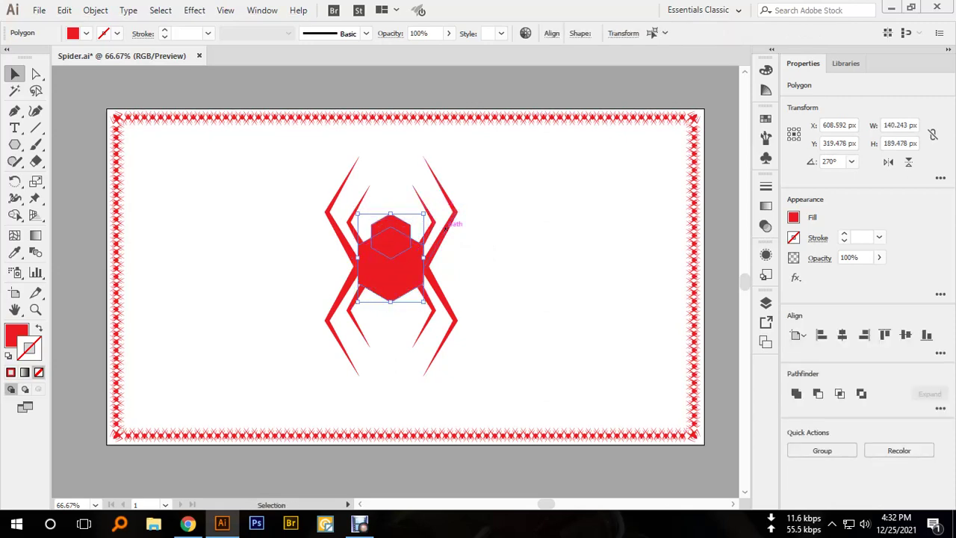
scroll(391, 221, "up", 1)
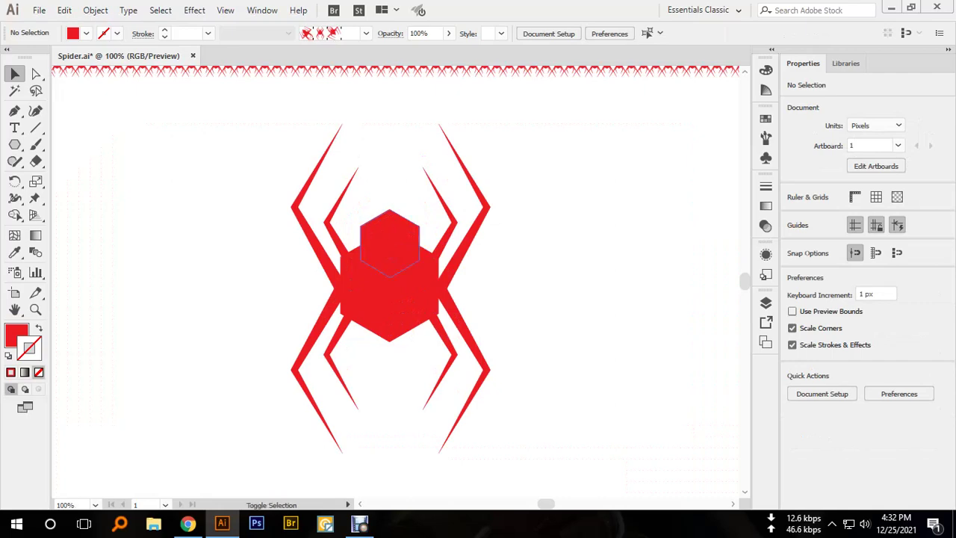
left_click_drag(389, 244, 389, 222)
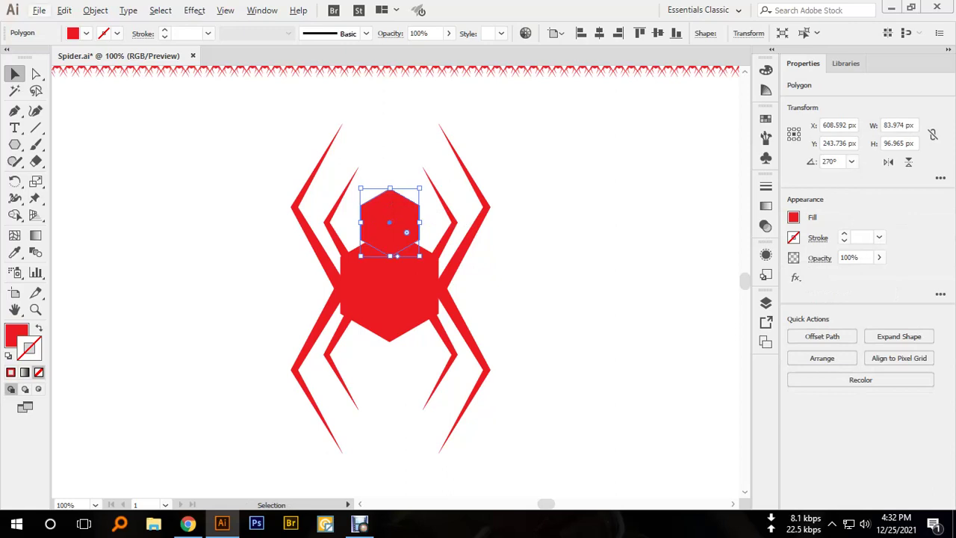
key("Up")
key("Up")
key("Up")
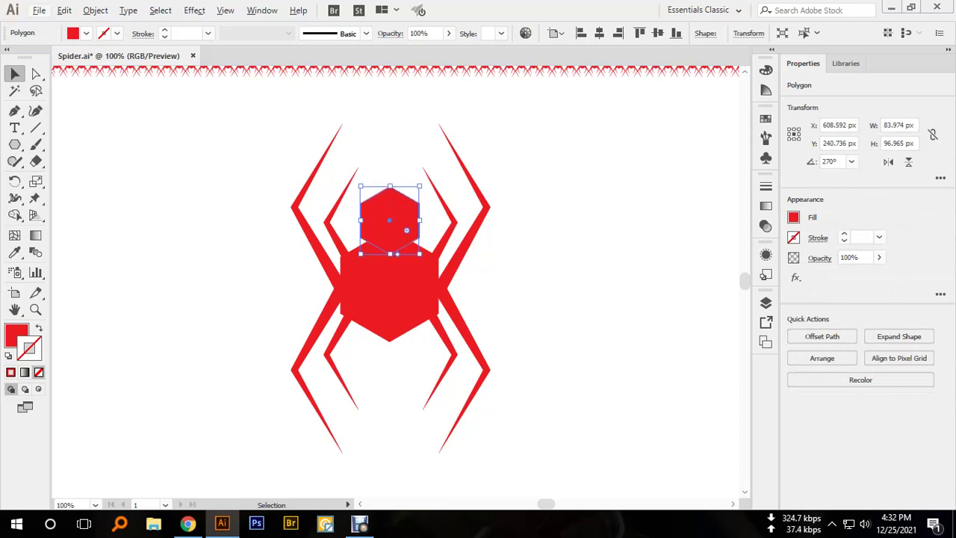
key("ctrl+shift+a")
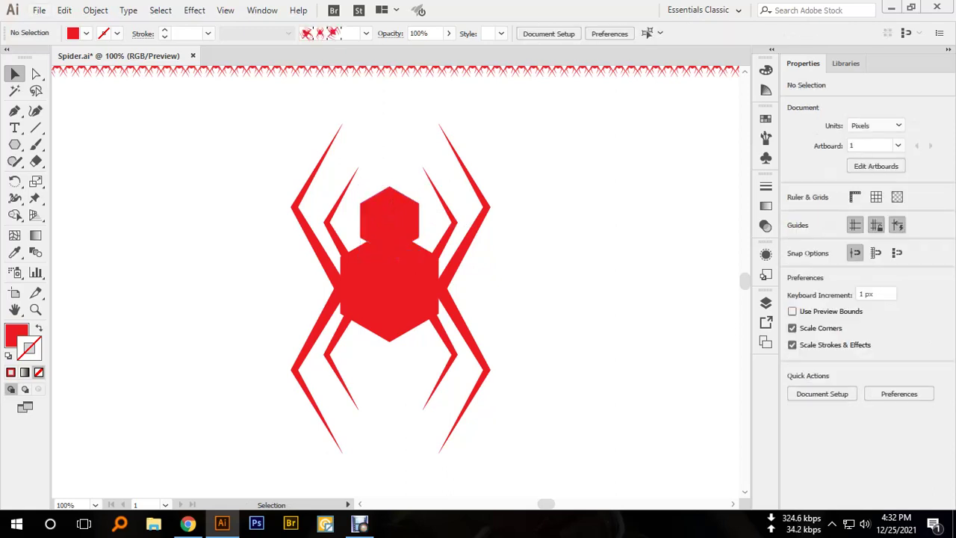
Nudge the four lower legs up and left to align with the body
left_click(433, 319)
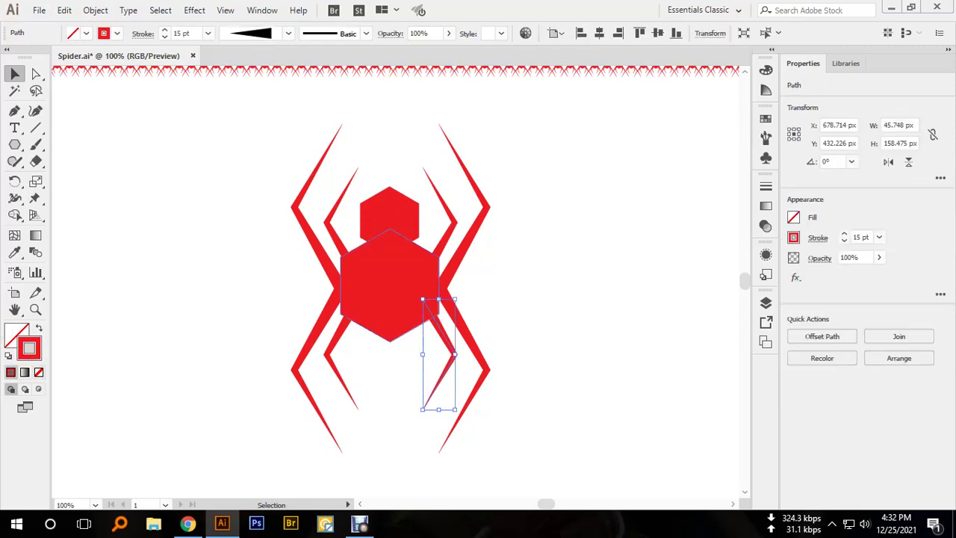
left_click(342, 329, "shift")
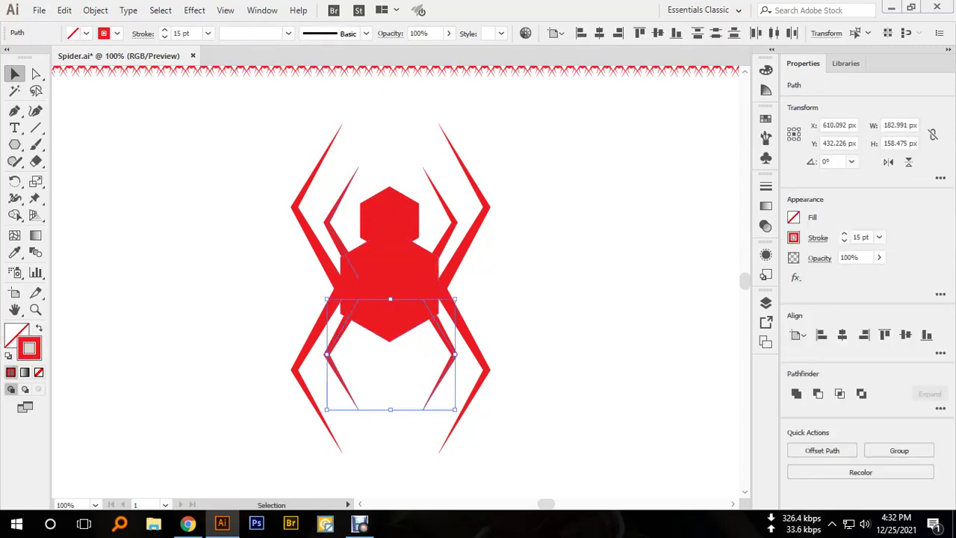
left_click(326, 314, "shift")
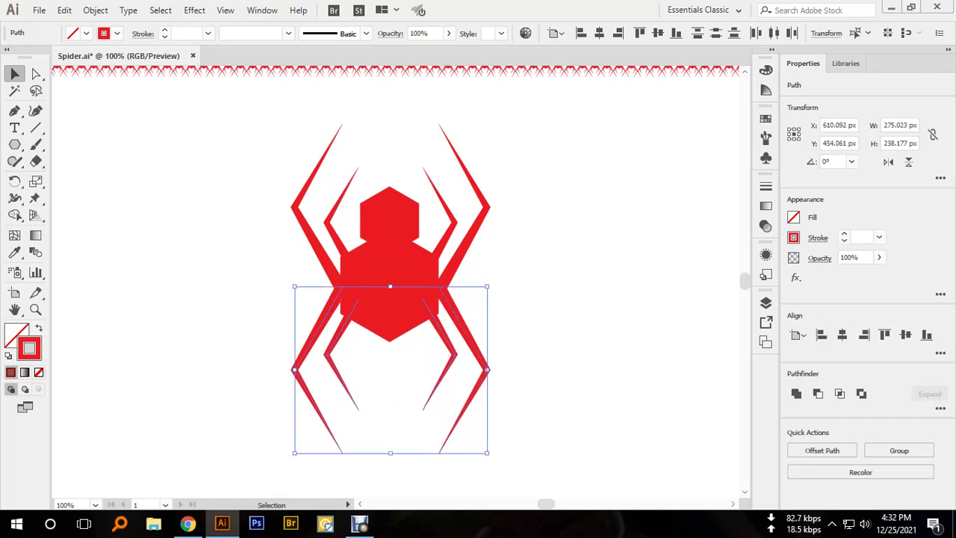
left_click(470, 396, "shift")
key("Up")
key("Up")
key("Up")
key("Up")
key("Up")
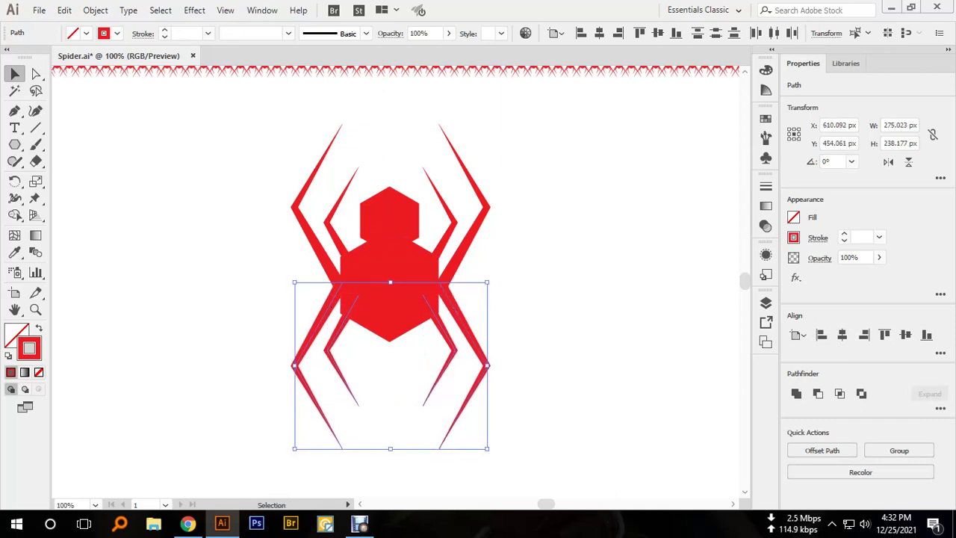
key("Up")
key("Up")
key("Left")
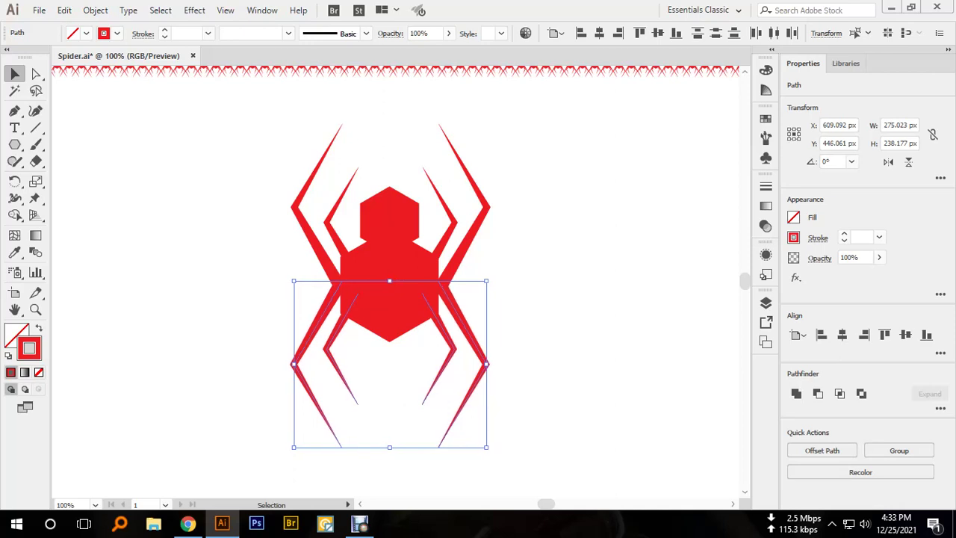
key("Left")
key("Up")
key("Right")
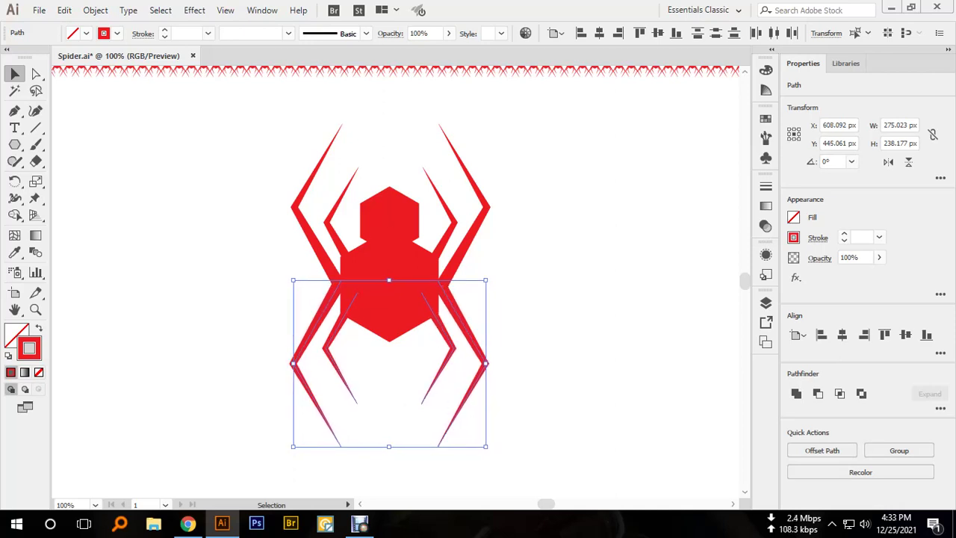
Nudge the upper legs 1 px left and 3 px down to X 608.092, Y 221.9 px
left_click_drag(265, 149, 466, 177)
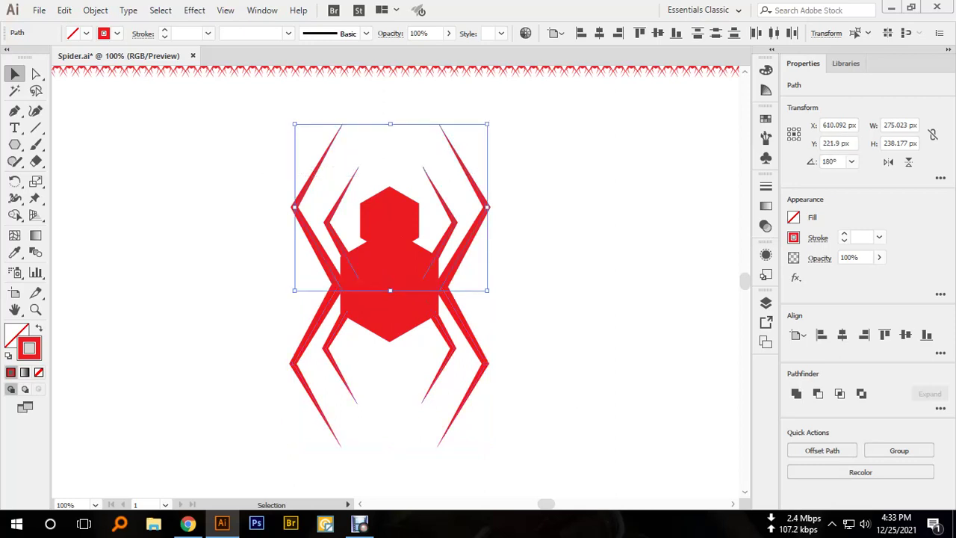
key("Left")
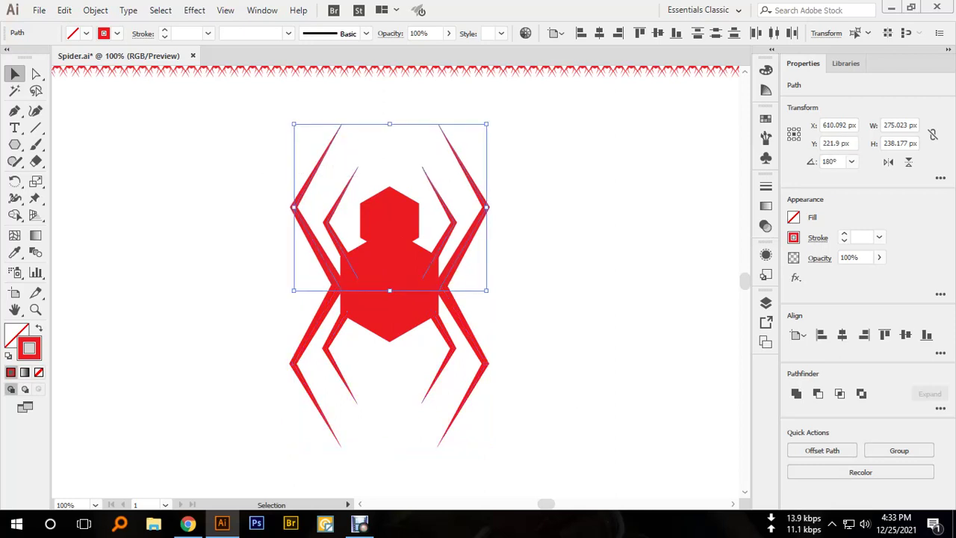
key("Up")
key("Up")
key("Up")
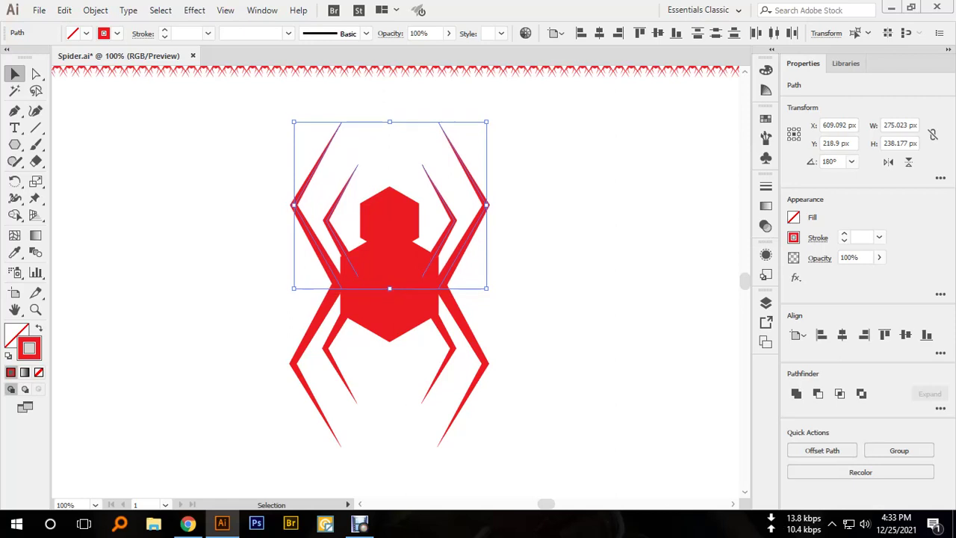
key("ctrl+shift+a")
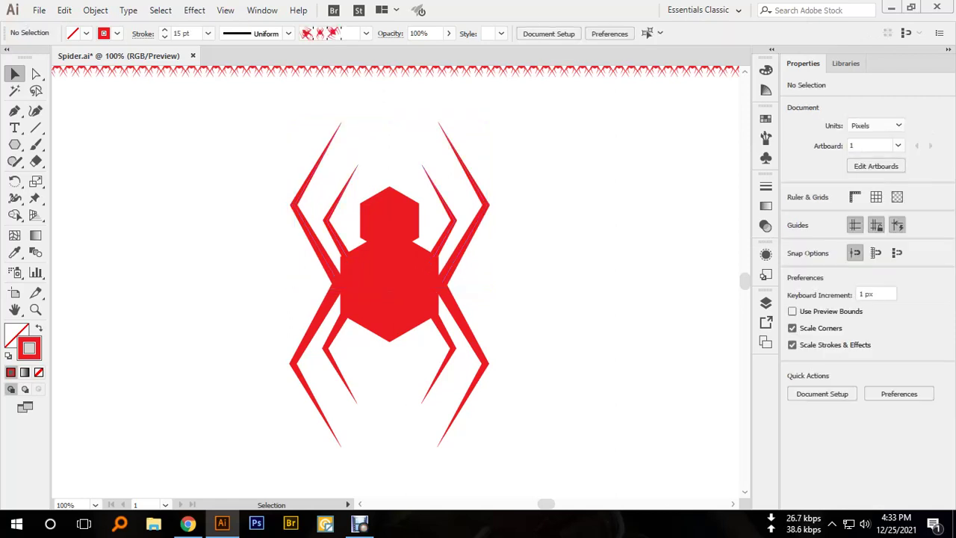
left_click_drag(283, 157, 529, 172)
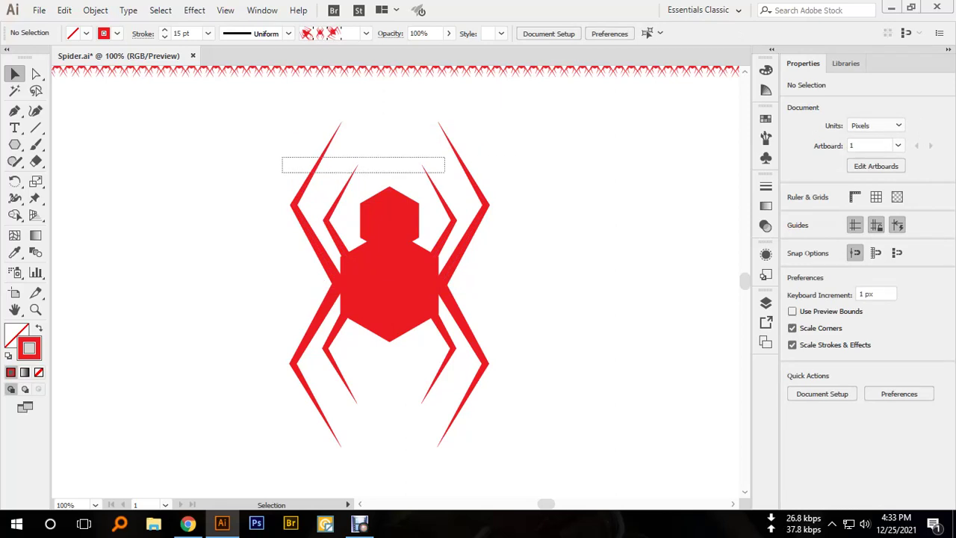
key("Left")
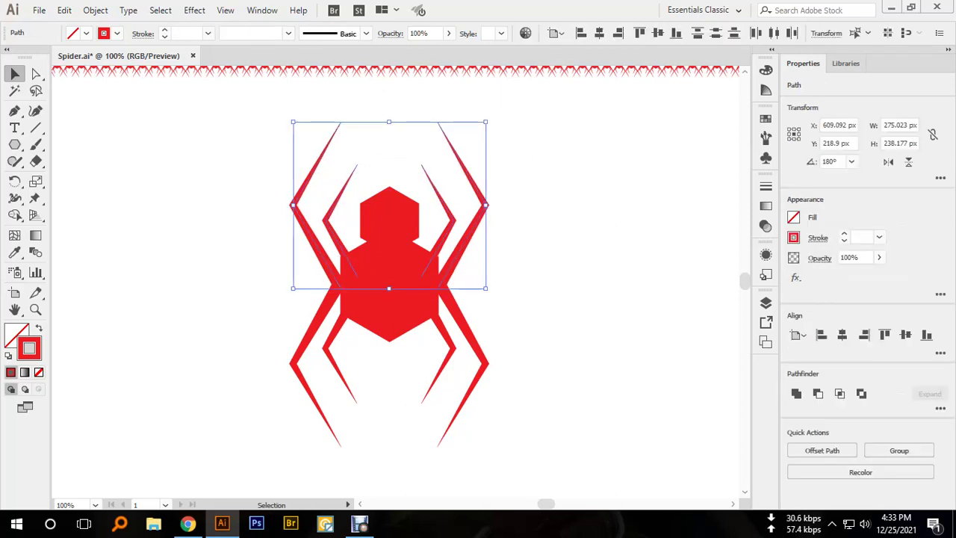
key("Left")
key("Right")
key("Down")
key("Down")
key("Down")
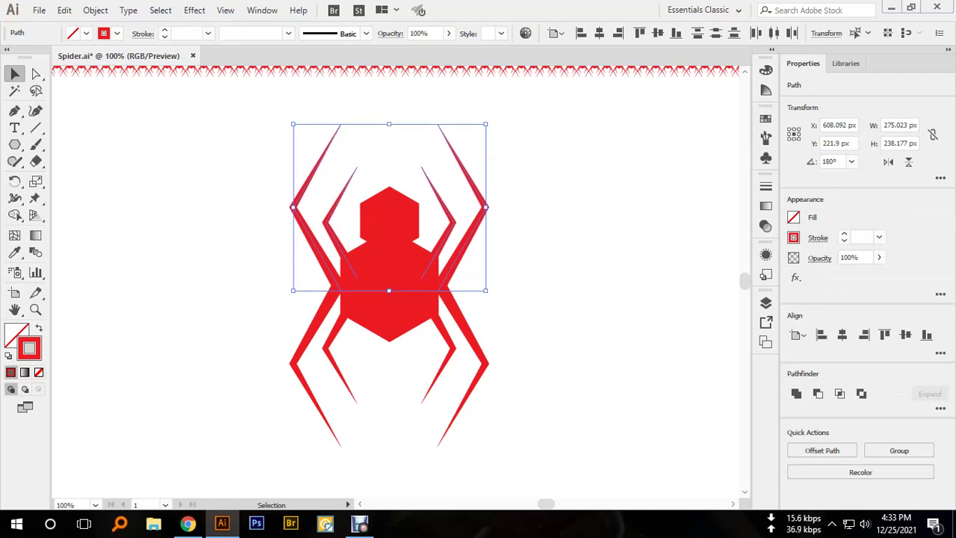
key("ctrl+shift+a")
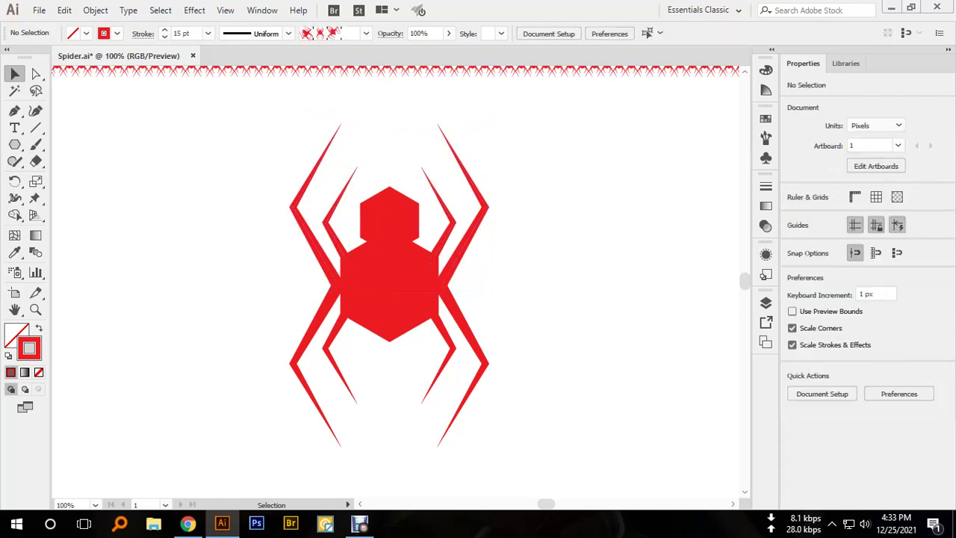
Scale the whole spider down to about 206 × 346 px and move it slightly lower
key("ctrl+minus")
key("ctrl+minus")
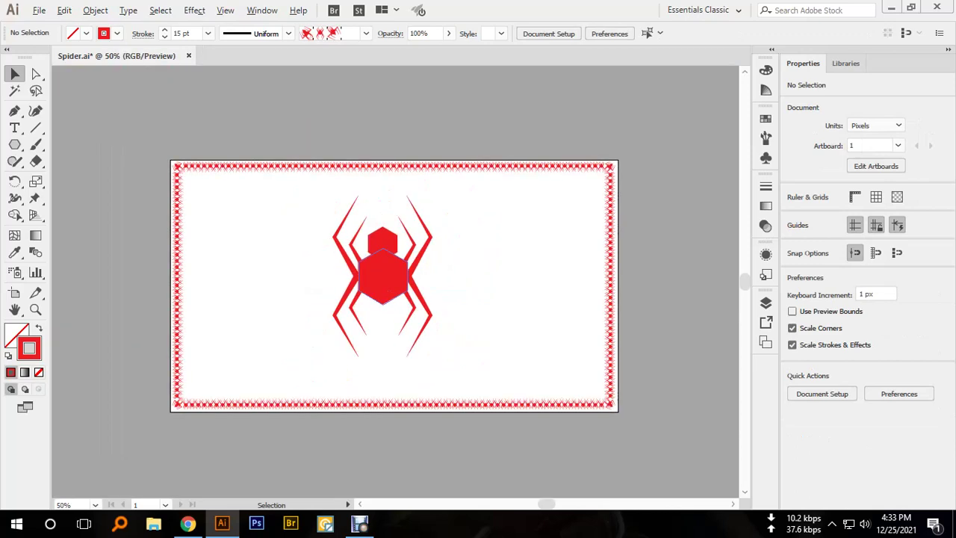
left_click_drag(348, 211, 495, 335)
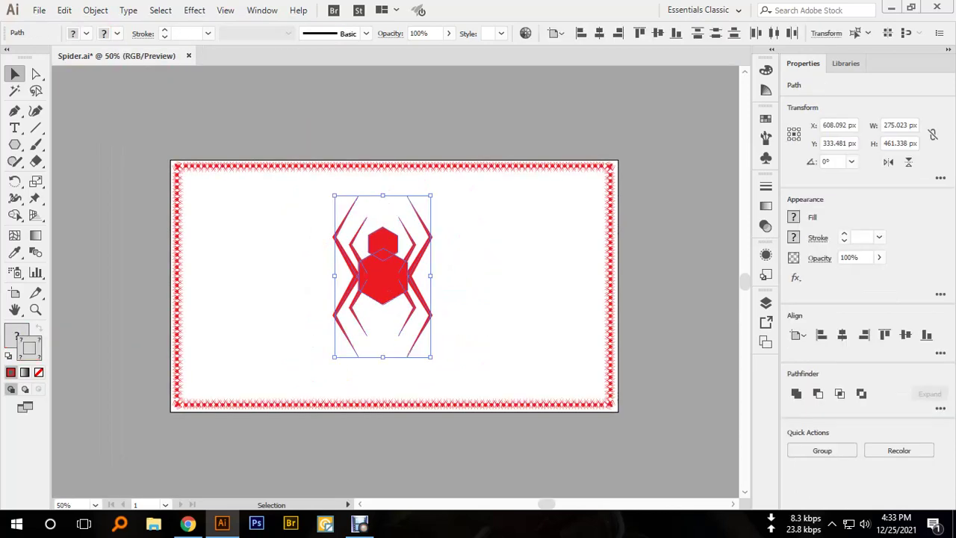
left_click_drag(430, 195, 418, 216)
left_click_drag(384, 272, 401, 287)
Zoom in and select the spider's lower and upper legs together
key("ctrl+shift+a")
key("ctrl+plus")
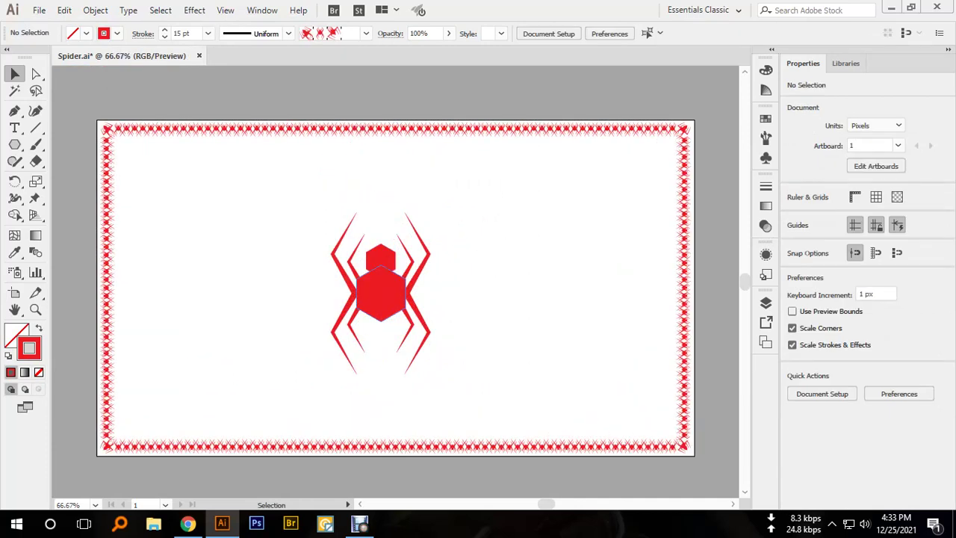
left_click_drag(320, 373, 447, 332)
left_click_drag(328, 206, 425, 237)
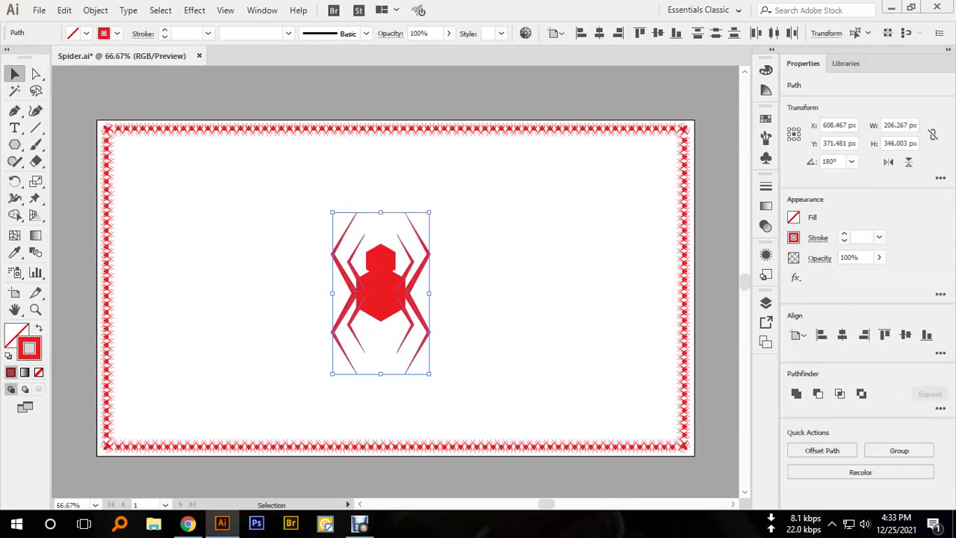
Set the inner leg strokes to 15 pt
scroll(183, 33, "up", 2)
scroll(183, 33, "up", 4)
scroll(183, 34, "up", 8)
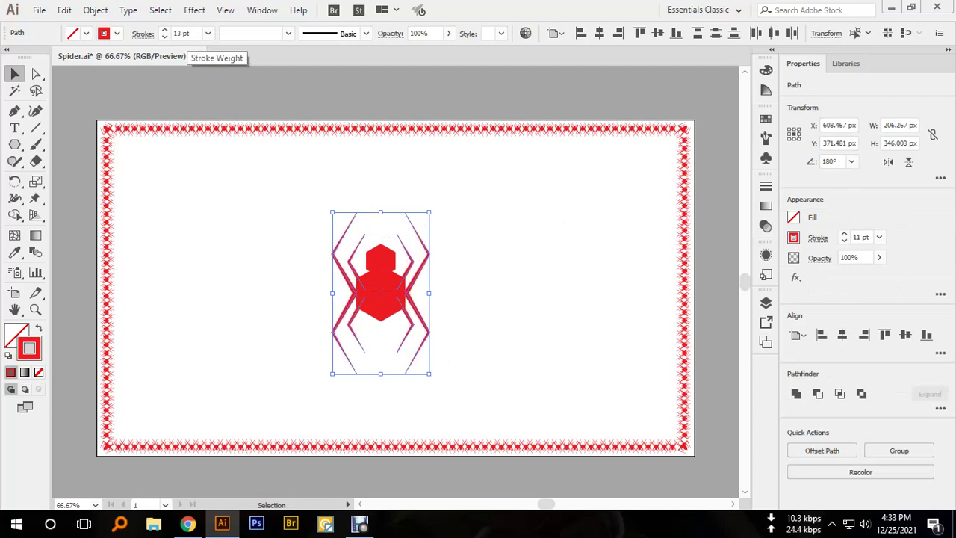
scroll(183, 33, "up", 6)
scroll(183, 34, "up", 2)
scroll(183, 34, "down", 2)
scroll(183, 33, "down", 2)
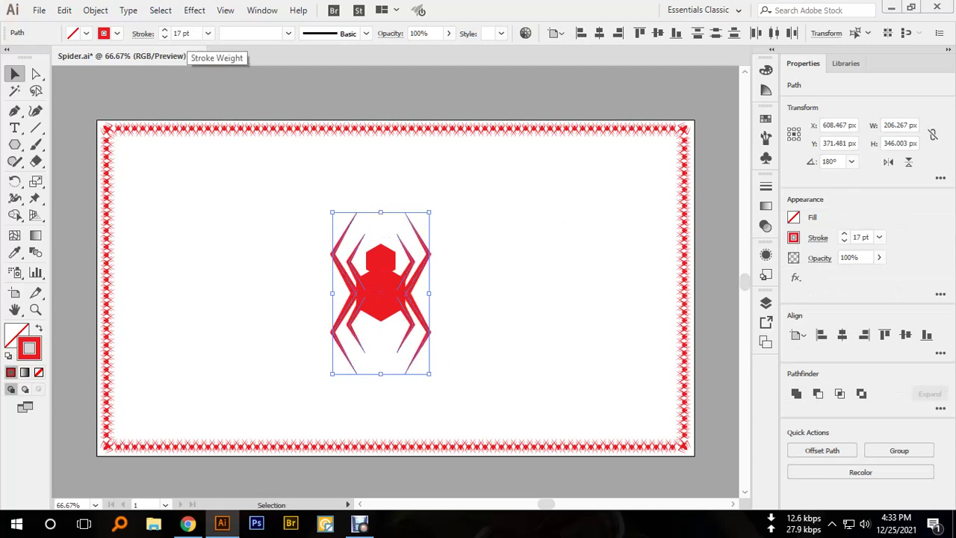
left_click(336, 194)
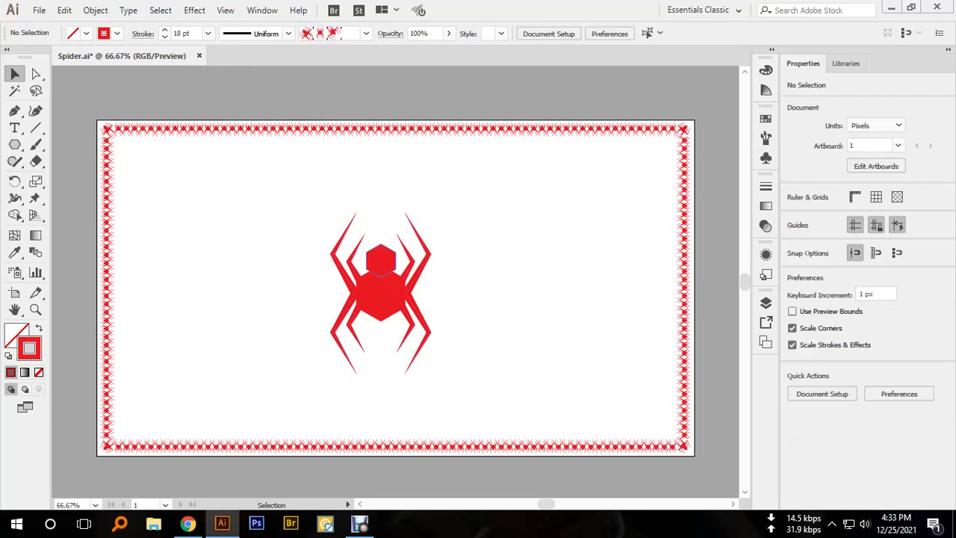
left_click(405, 245)
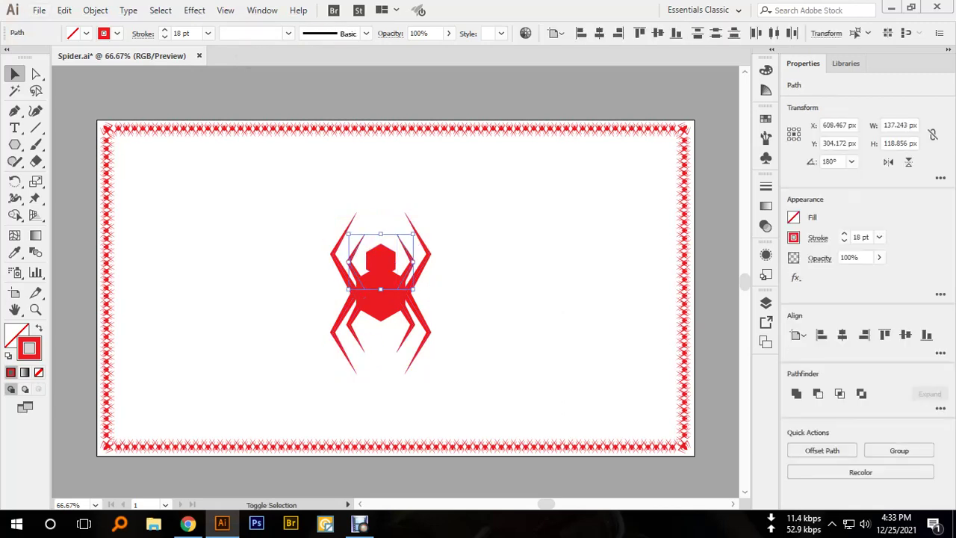
left_click(396, 342, "shift")
left_click(165, 37)
left_click(165, 37)
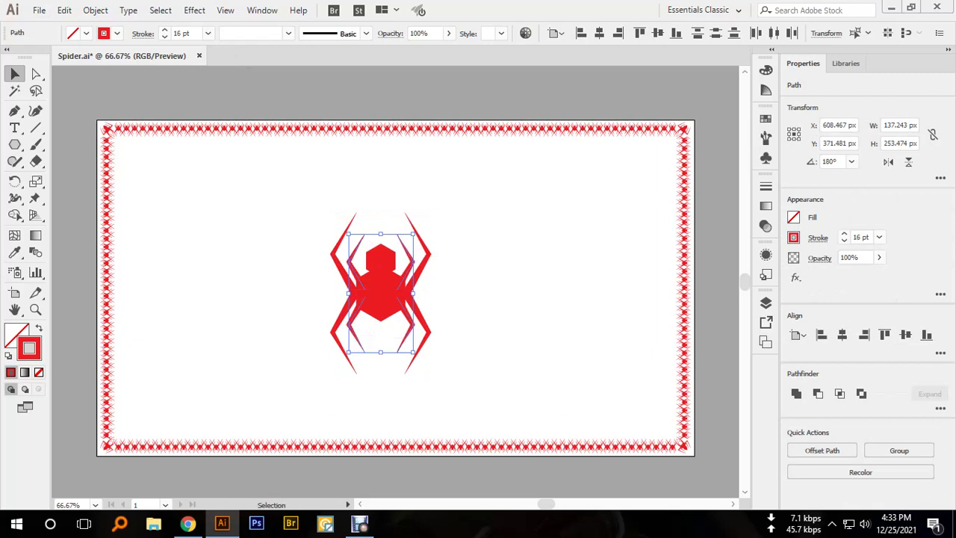
left_click(164, 36)
key("ctrl+shift+a")
Set the two outer leg strokes to 16 pt and zoom in to inspect
left_click(423, 263)
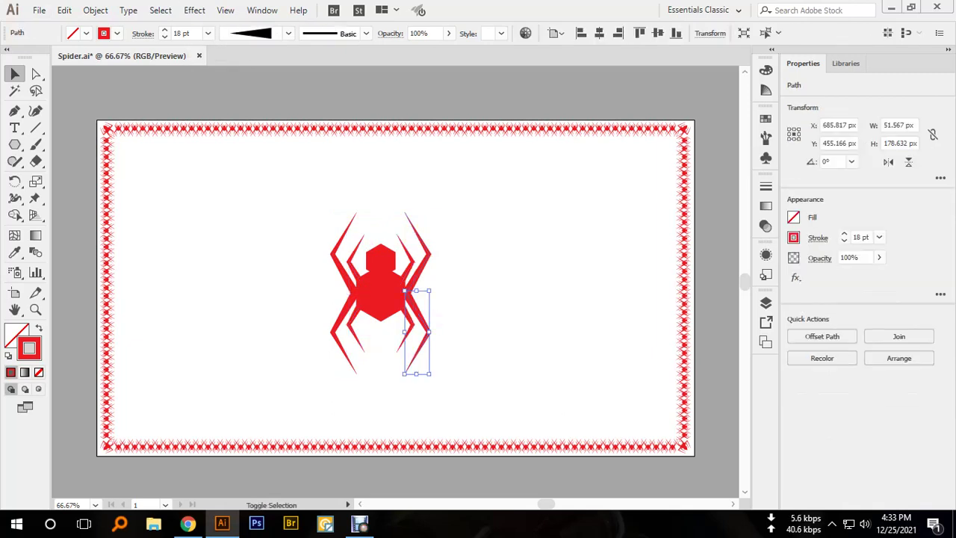
left_click(334, 252, "shift")
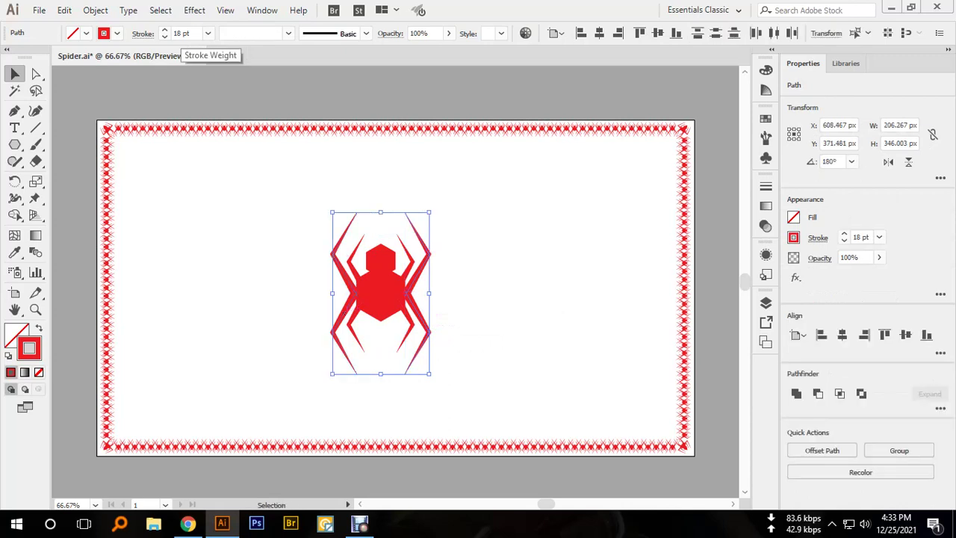
left_click(164, 36)
left_click(164, 36)
key("ctrl+shift+a")
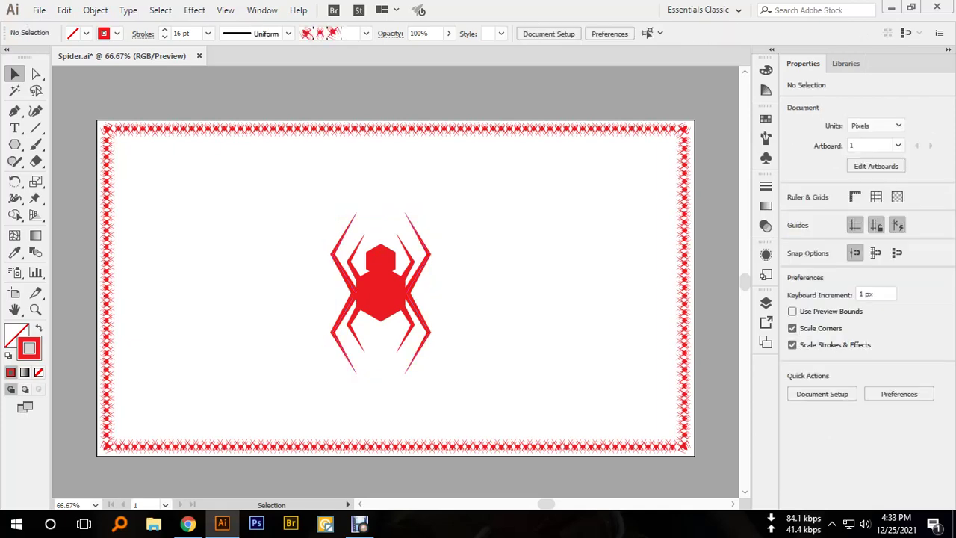
key("ctrl+1")
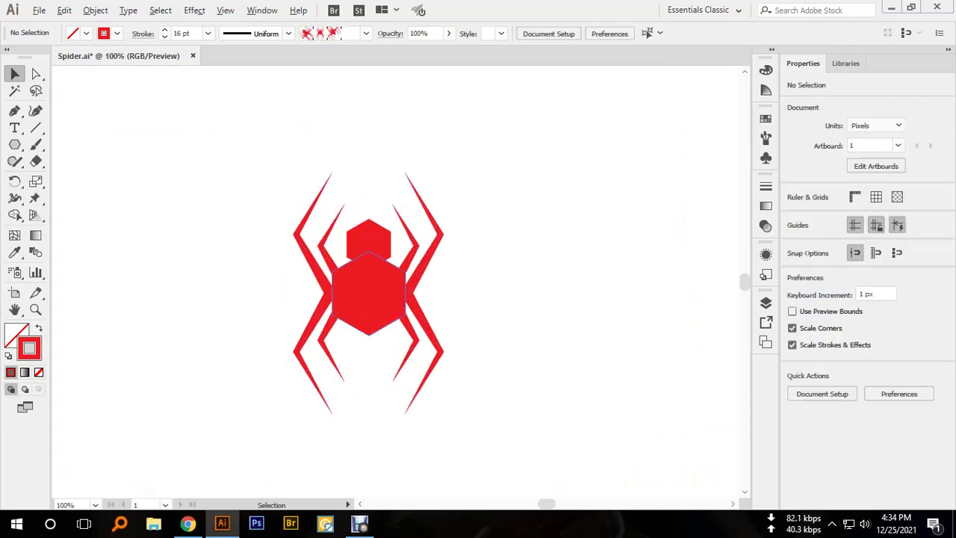
Scale the whole spider up evenly to about 233 × 391 px
key("ctrl+minus")
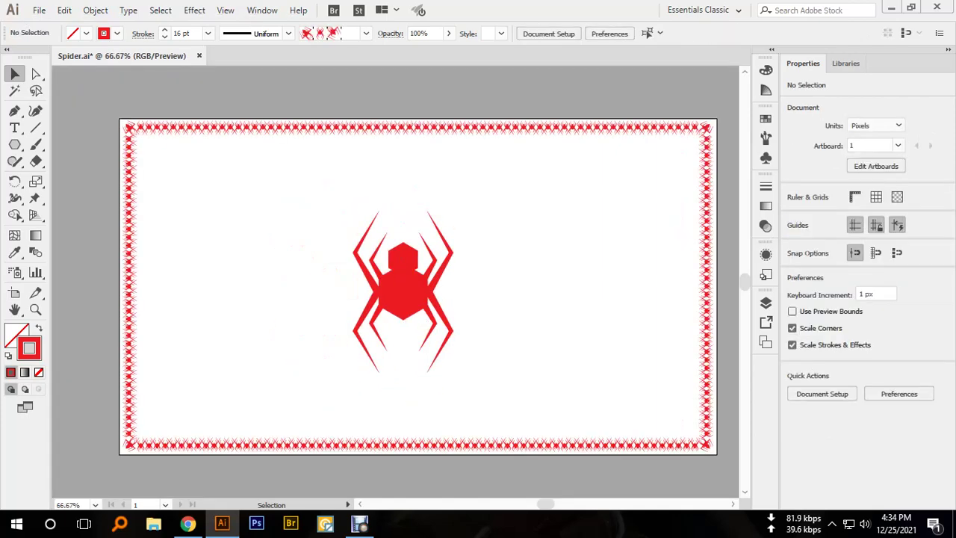
left_click_drag(498, 216, 300, 359)
left_click_drag(452, 372, 459, 383)
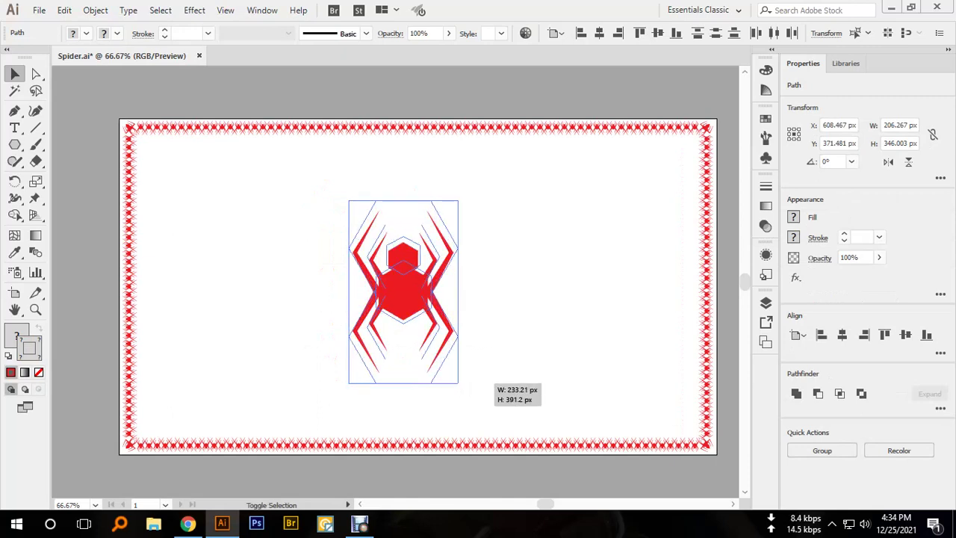
key("ctrl+shift+a")
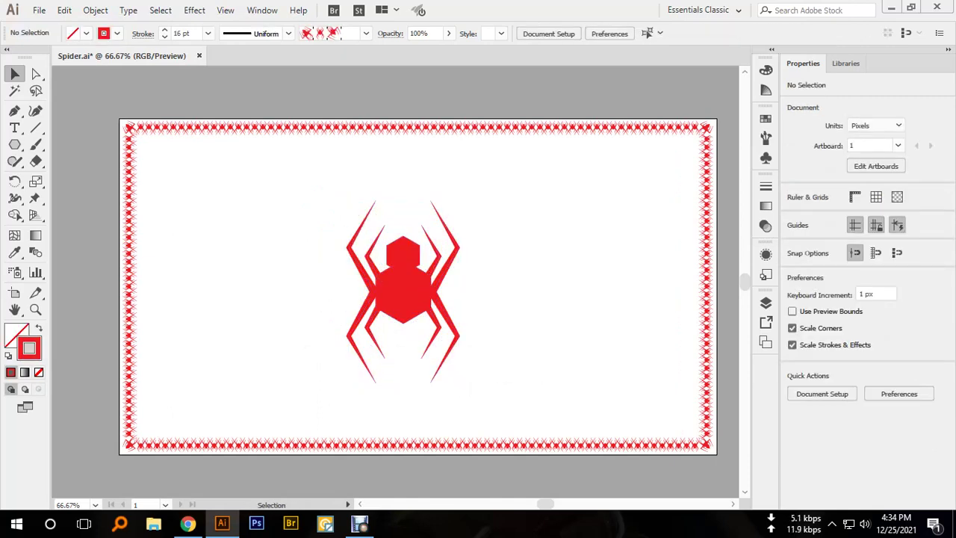